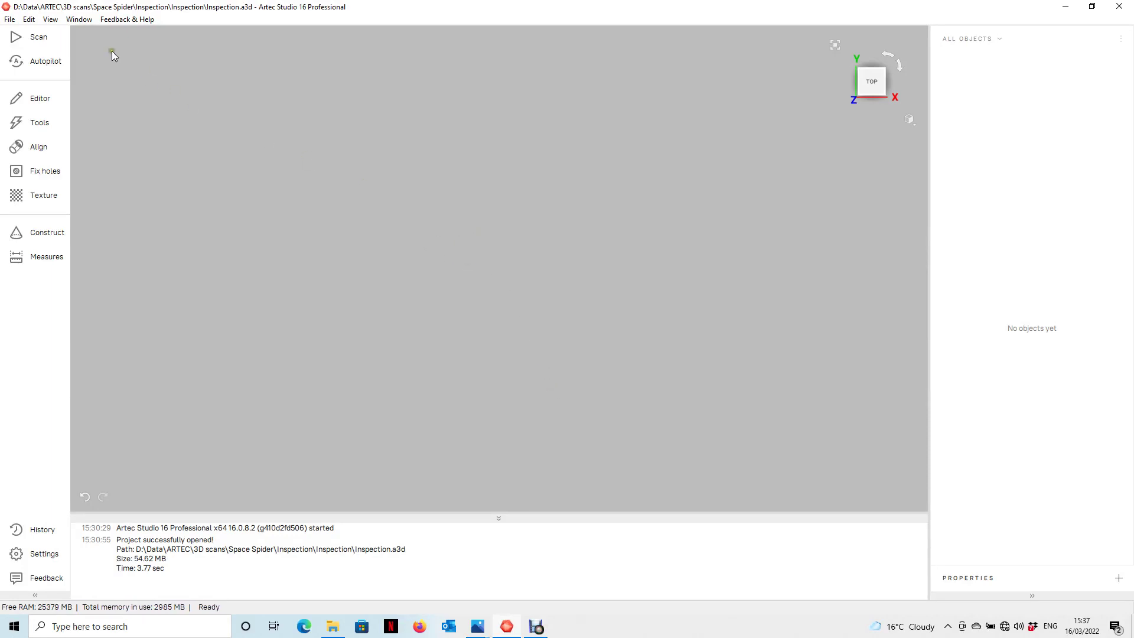
Check which file types the CAD model import accepts, and leave the import without choosing a file
click(10, 20)
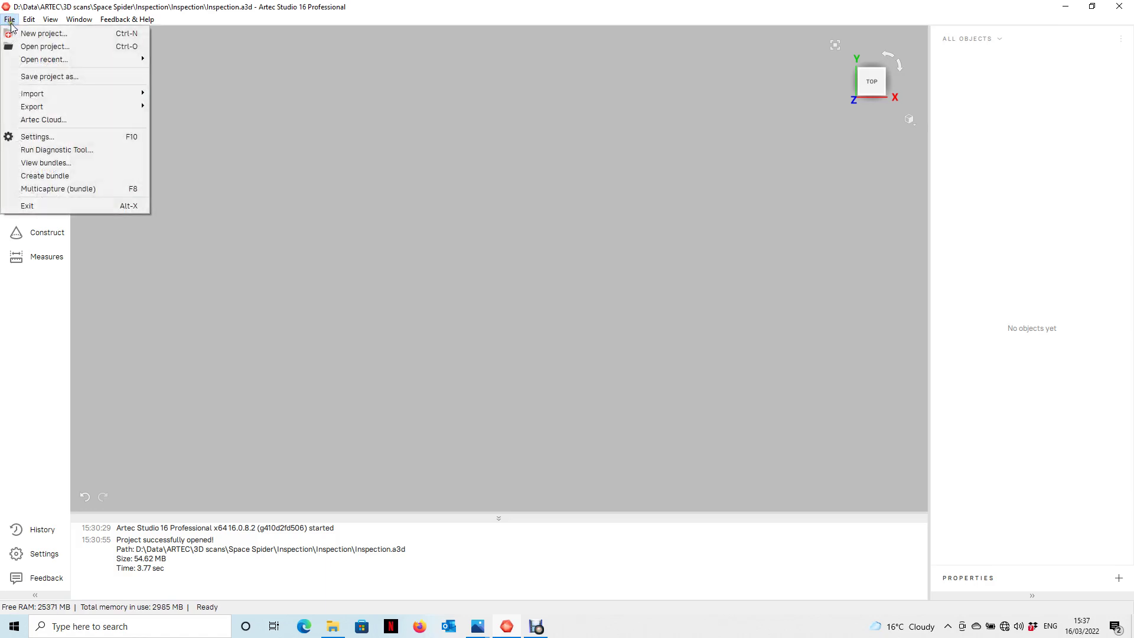
mouse_move(56, 92)
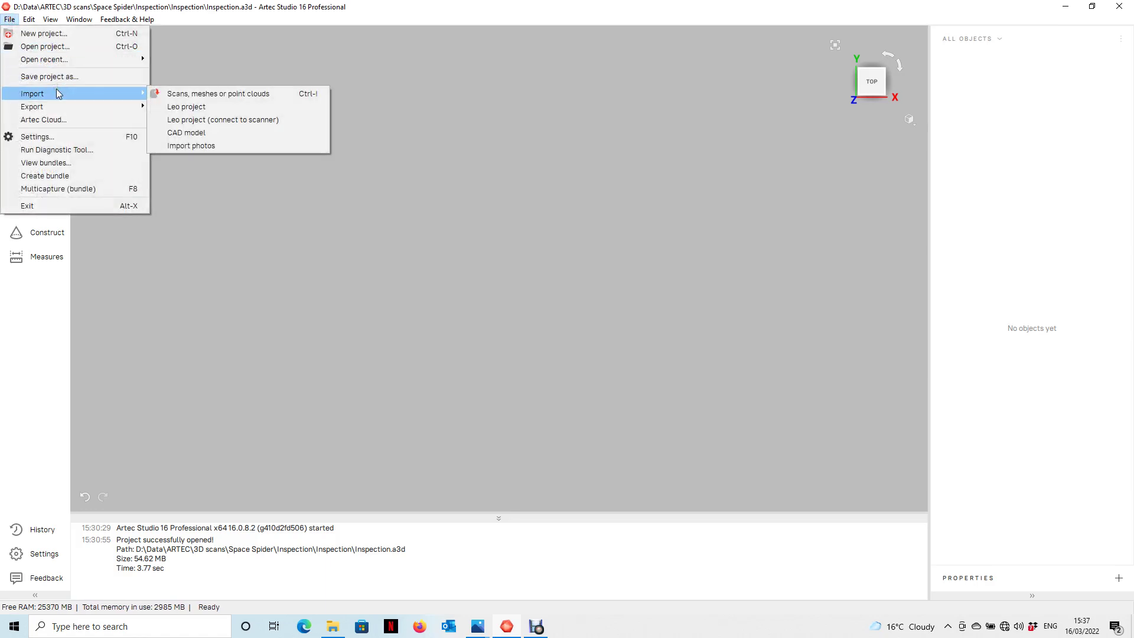
click(210, 135)
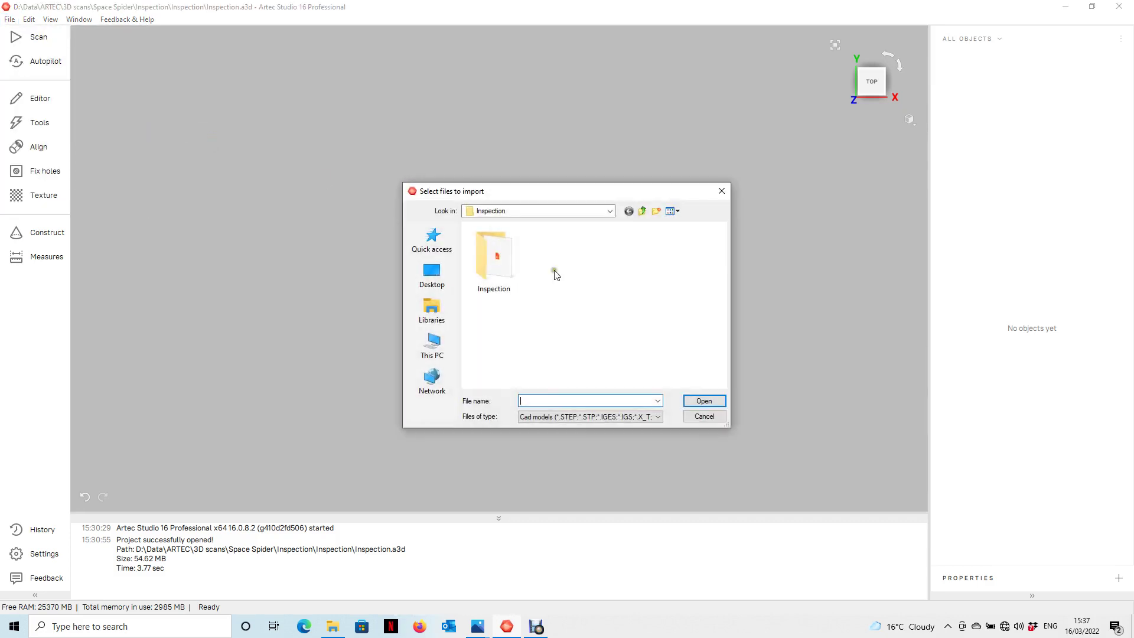
click(656, 417)
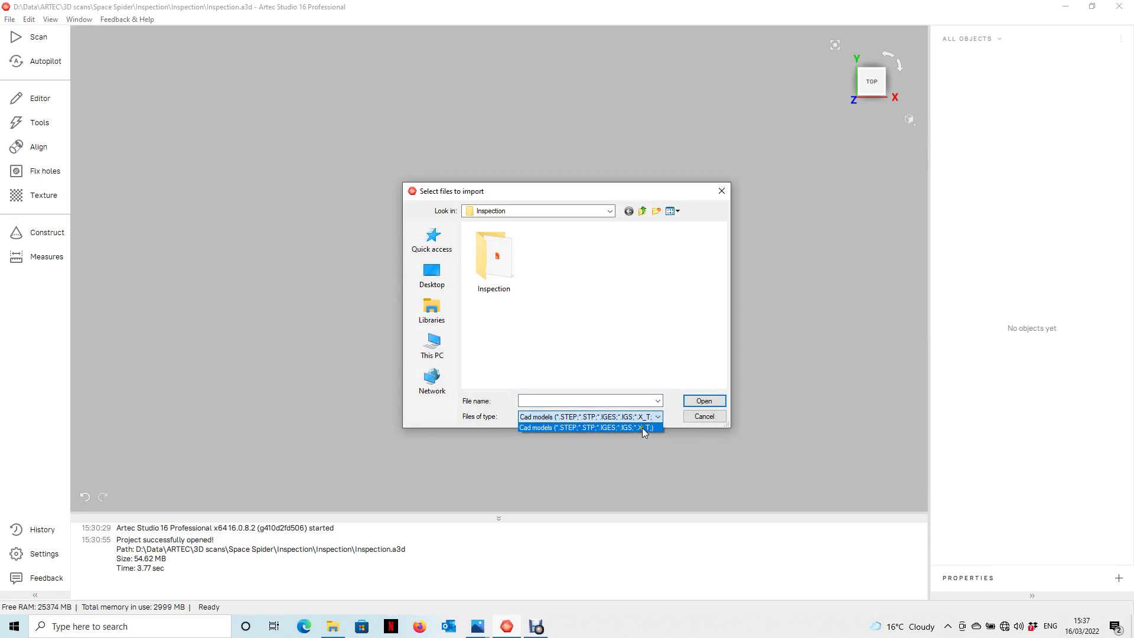
click(702, 419)
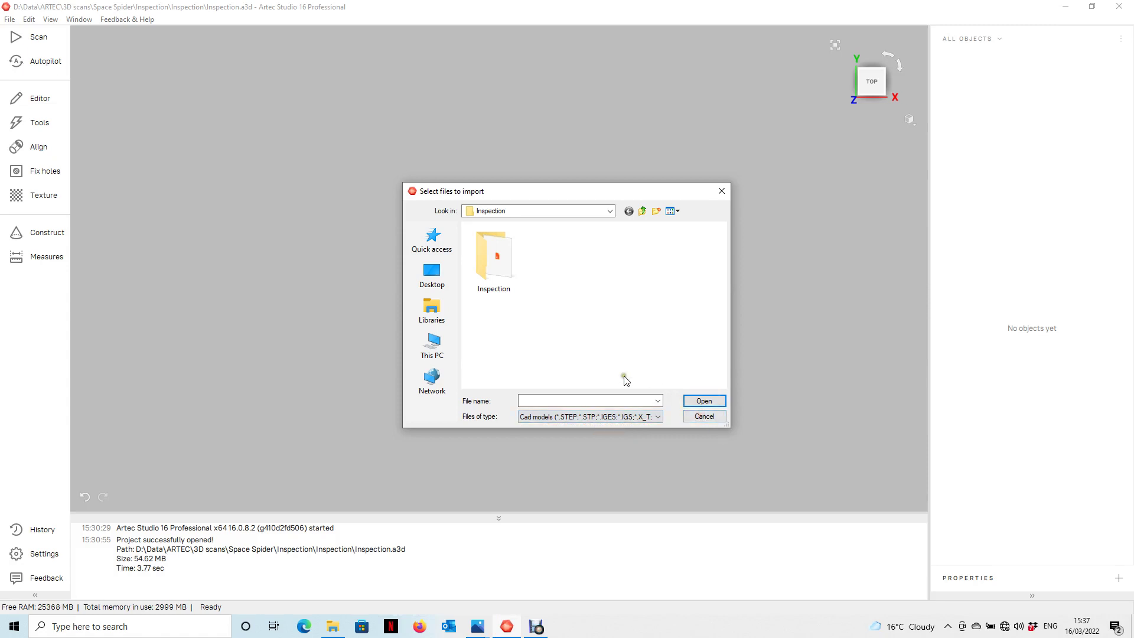
click(694, 416)
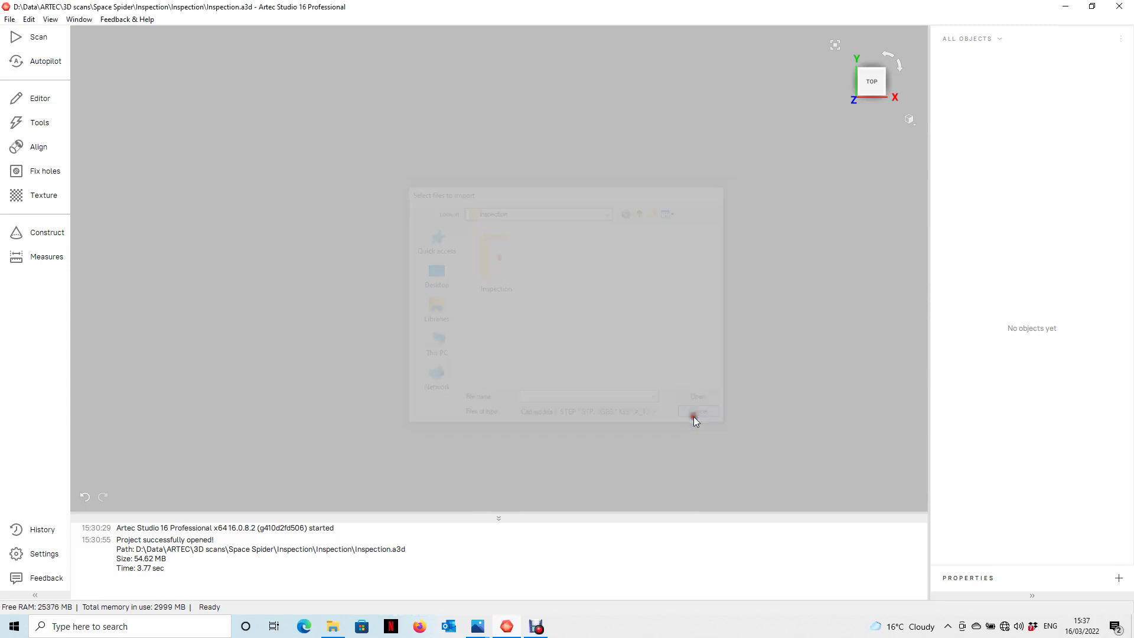
Import DB9.stl as a mesh, with the file type filter set to STL File Format (*.stl)
click(9, 19)
mouse_move(66, 91)
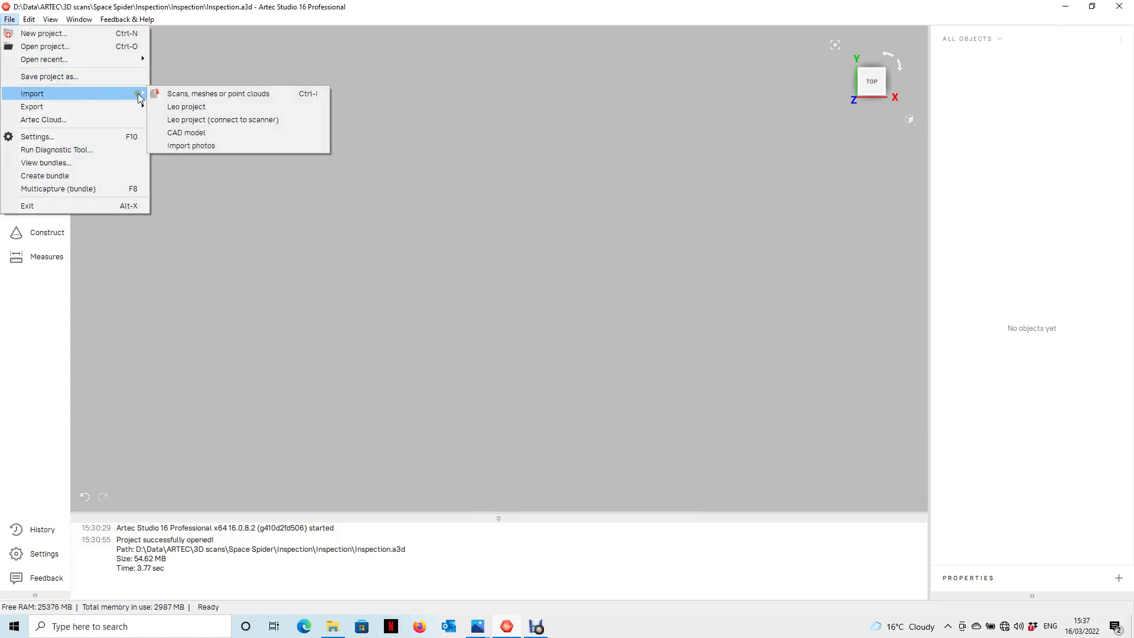
click(181, 95)
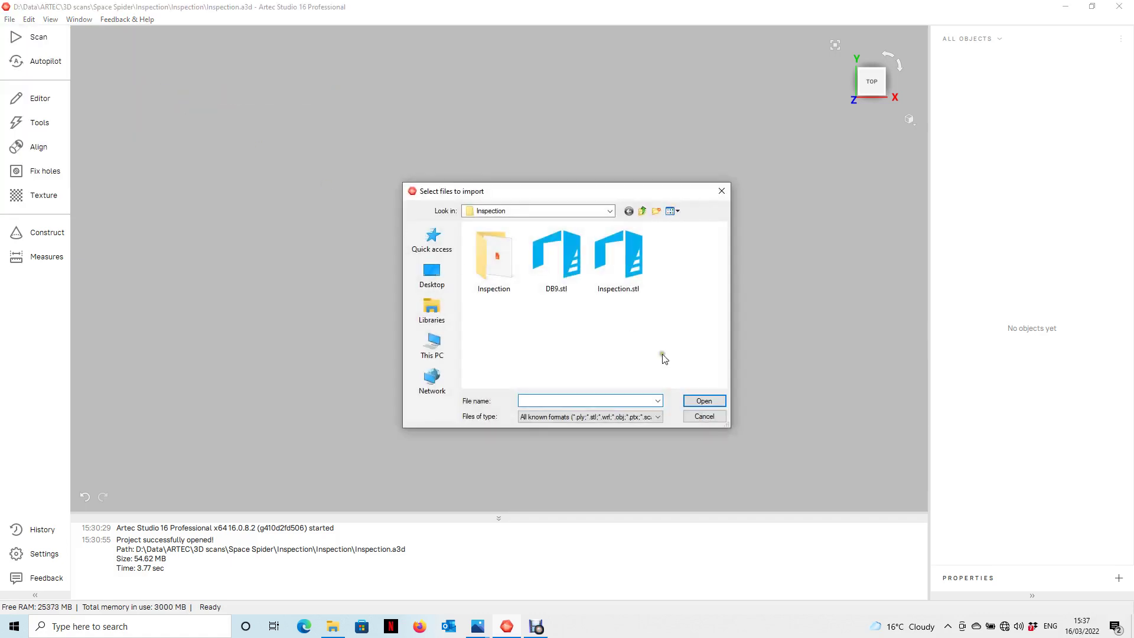
click(655, 417)
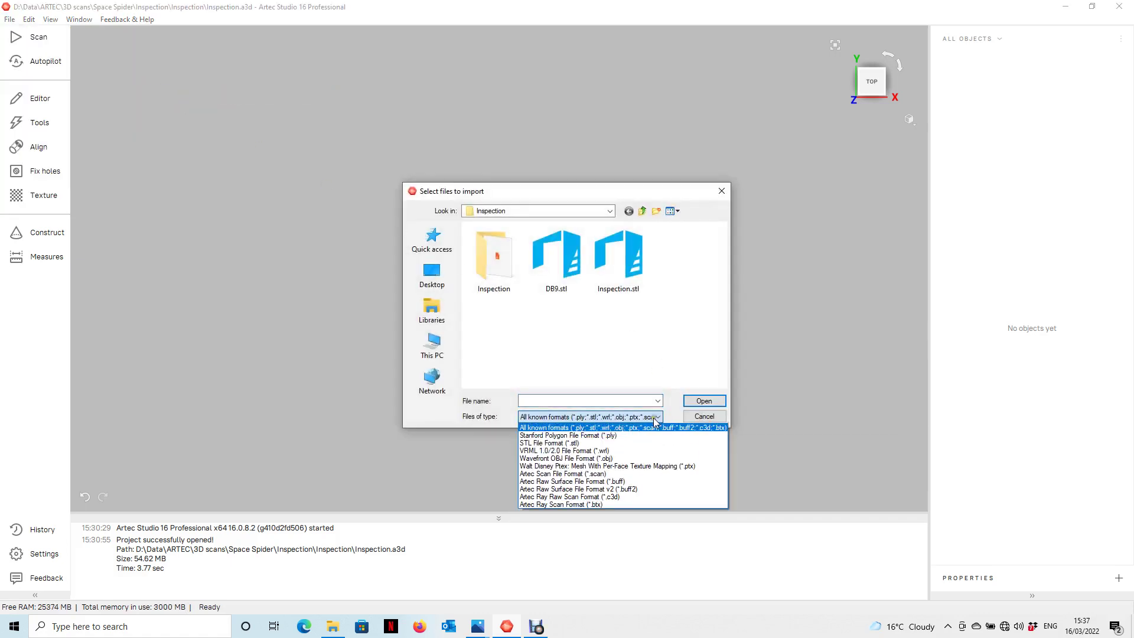
click(613, 443)
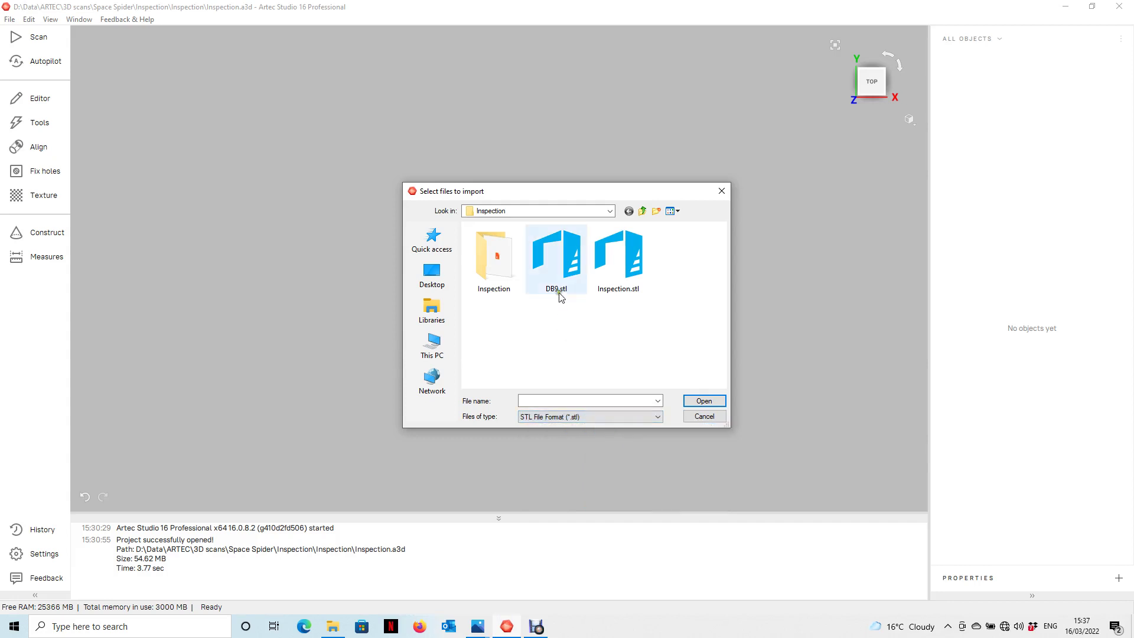
click(559, 253)
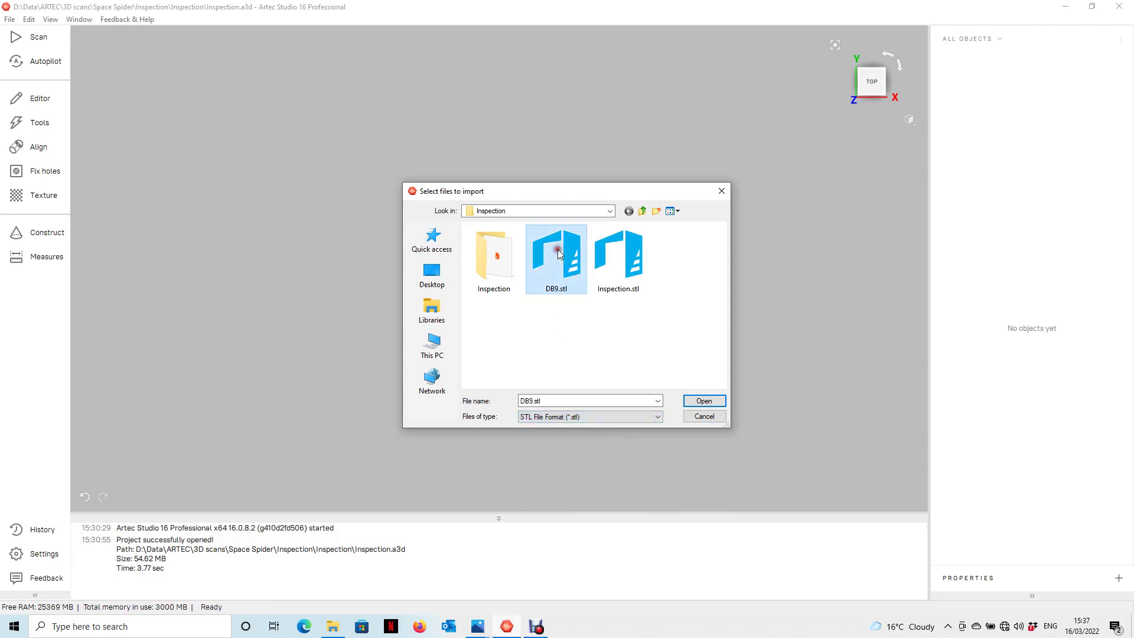
click(700, 401)
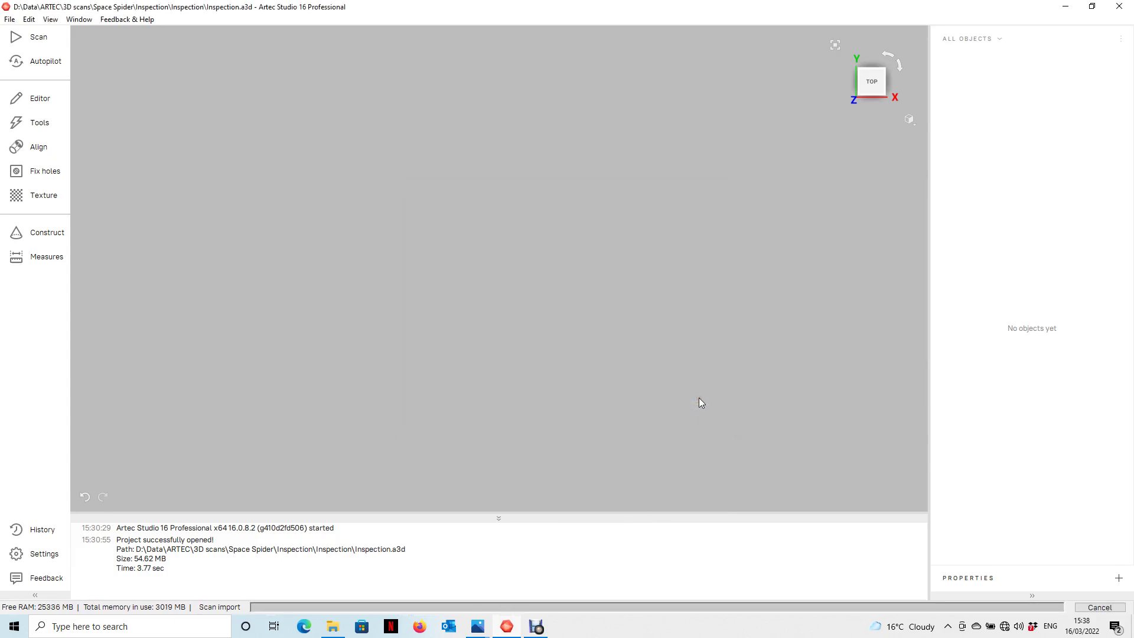
Examine the imported DB9 model from several angles and compare it with the picture Photo DB9 plug.jpg
drag(534, 337, 485, 358)
scroll(523, 266, up, 10)
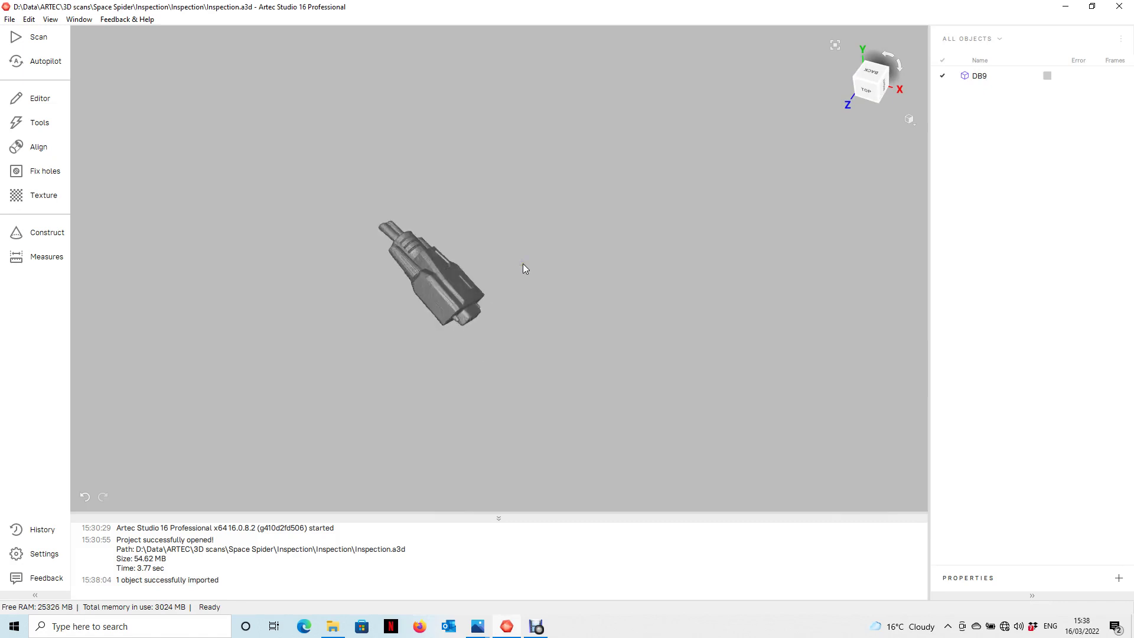
right_drag(466, 286, 621, 248)
drag(621, 249, 546, 179)
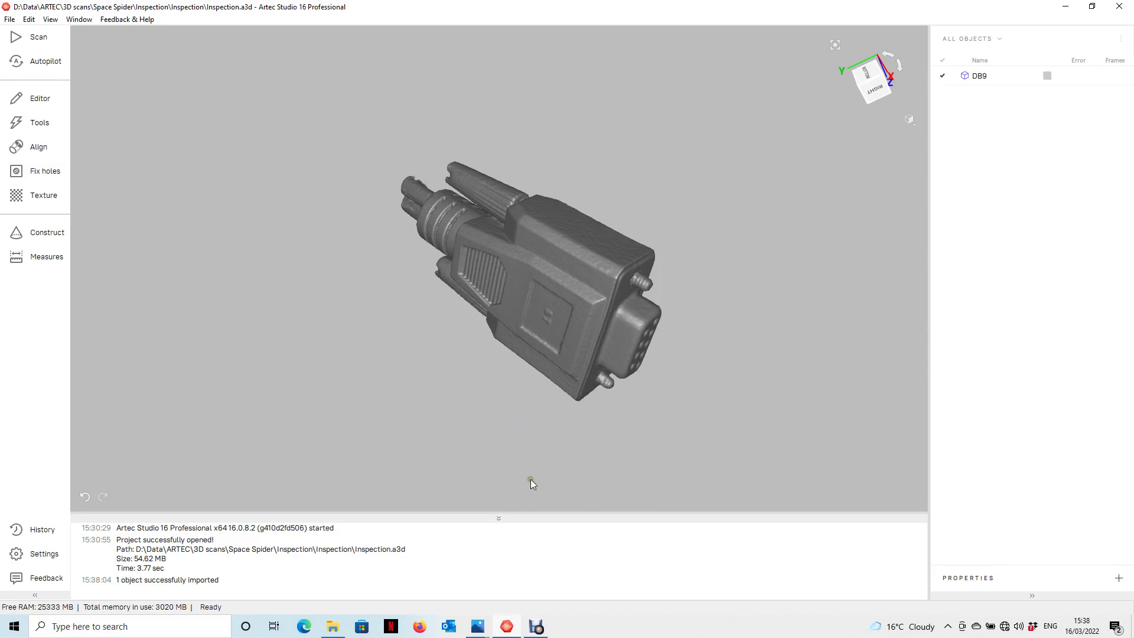
click(477, 627)
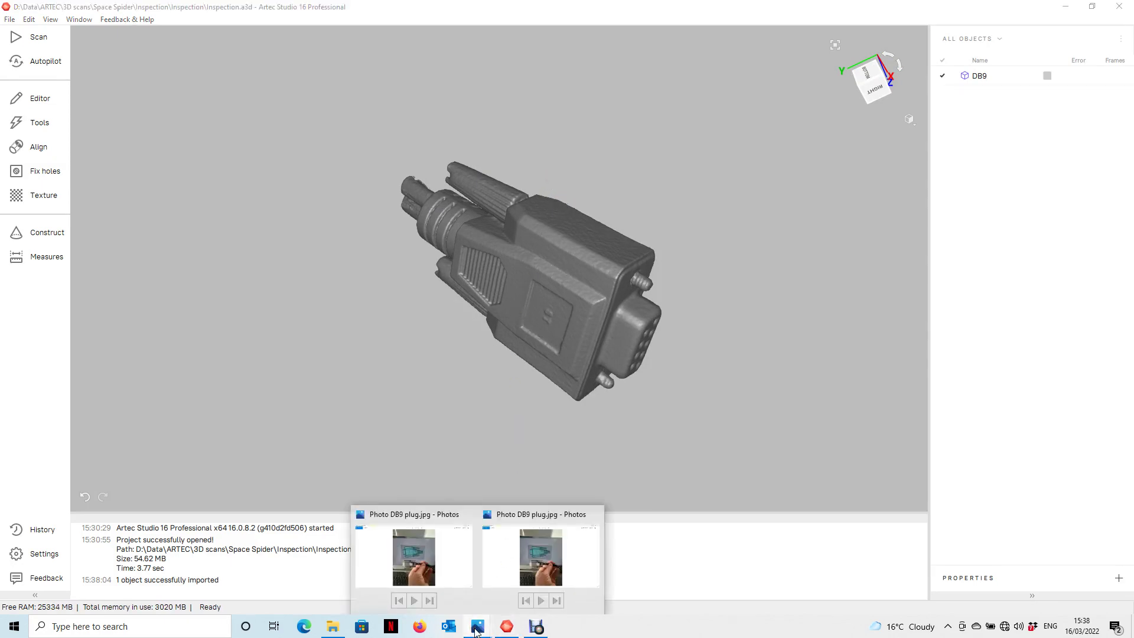
click(549, 575)
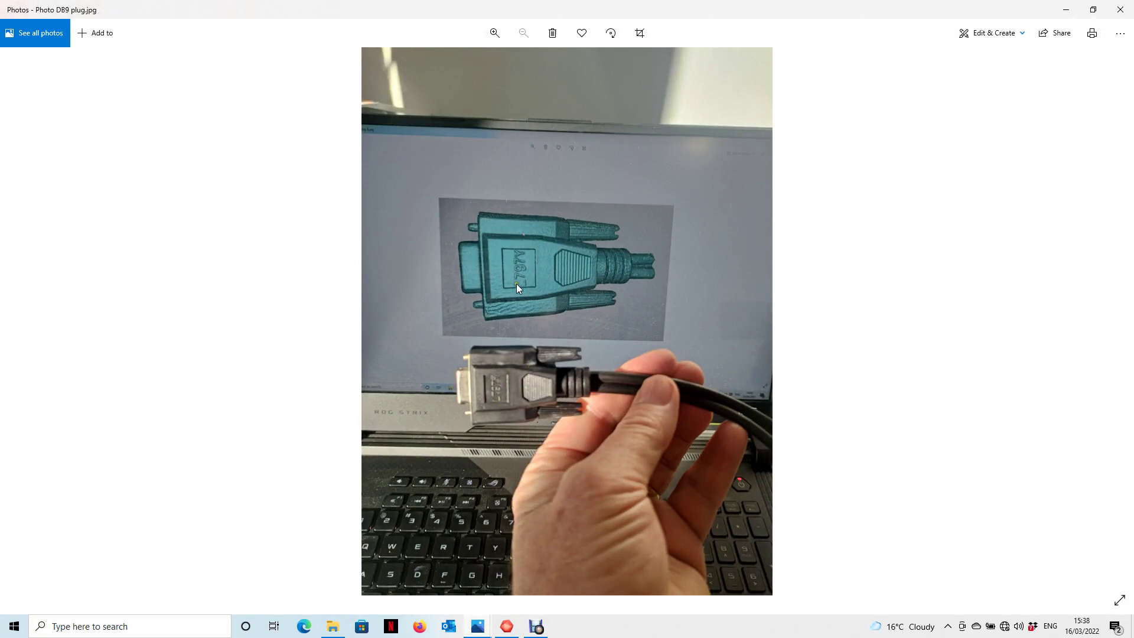
click(1066, 10)
drag(621, 232, 526, 224)
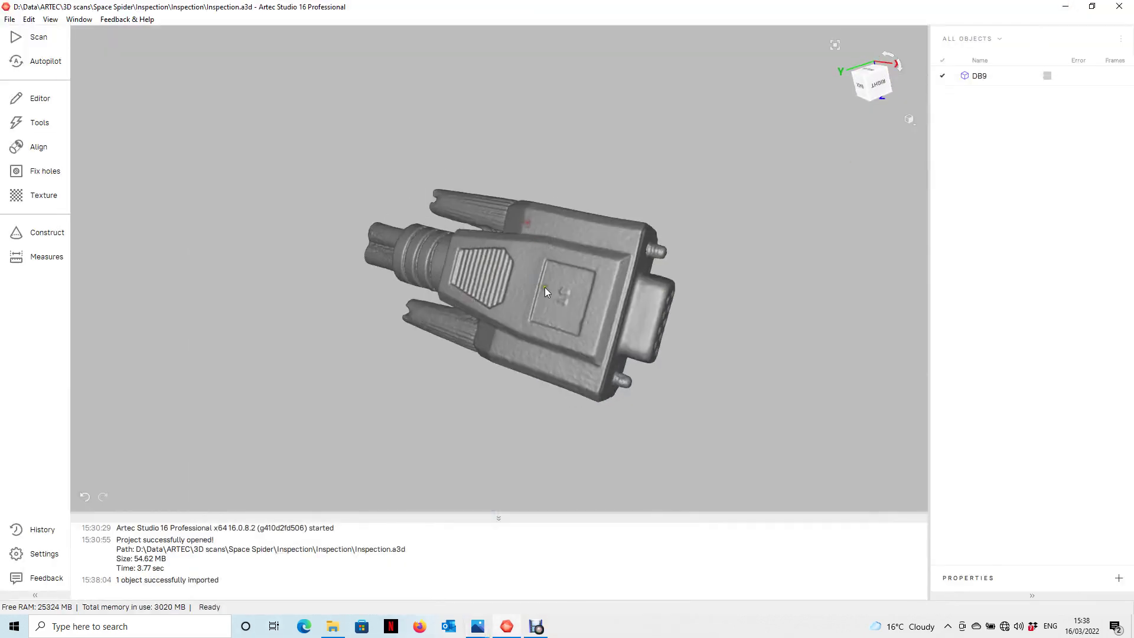
scroll(545, 287, up, 3)
mouse_move(544, 287)
mouse_down()
mouse_move(568, 282)
mouse_move(438, 277)
mouse_move(470, 236)
mouse_move(422, 295)
mouse_move(578, 320)
mouse_move(547, 277)
mouse_up()
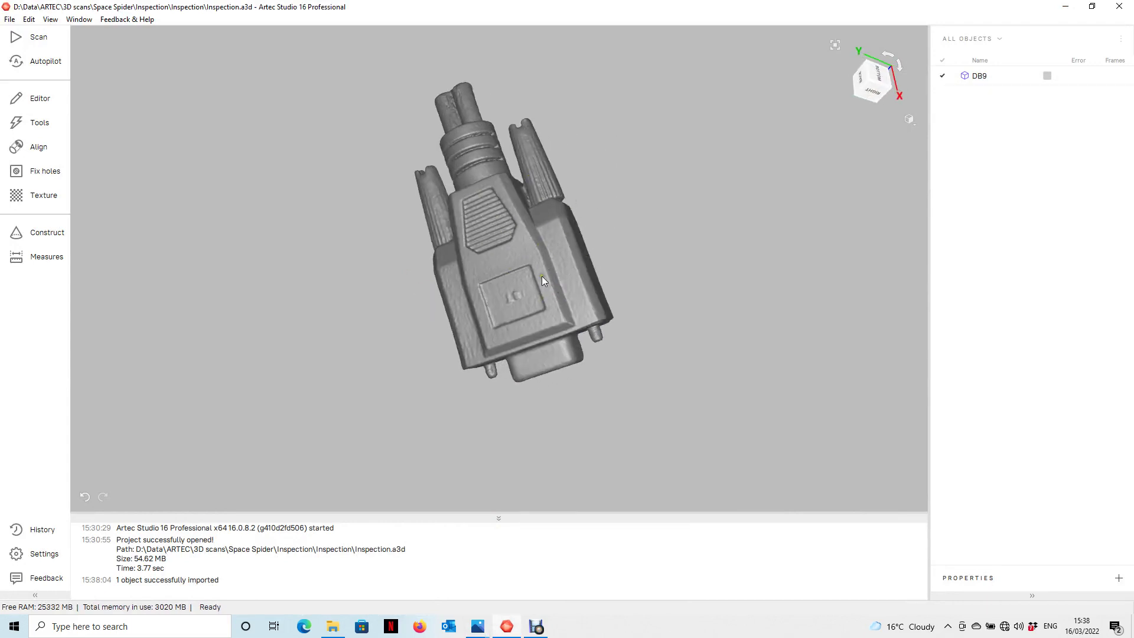
mouse_move(541, 275)
mouse_down()
mouse_move(536, 212)
mouse_move(492, 290)
mouse_move(587, 286)
mouse_move(557, 287)
mouse_move(537, 266)
mouse_up()
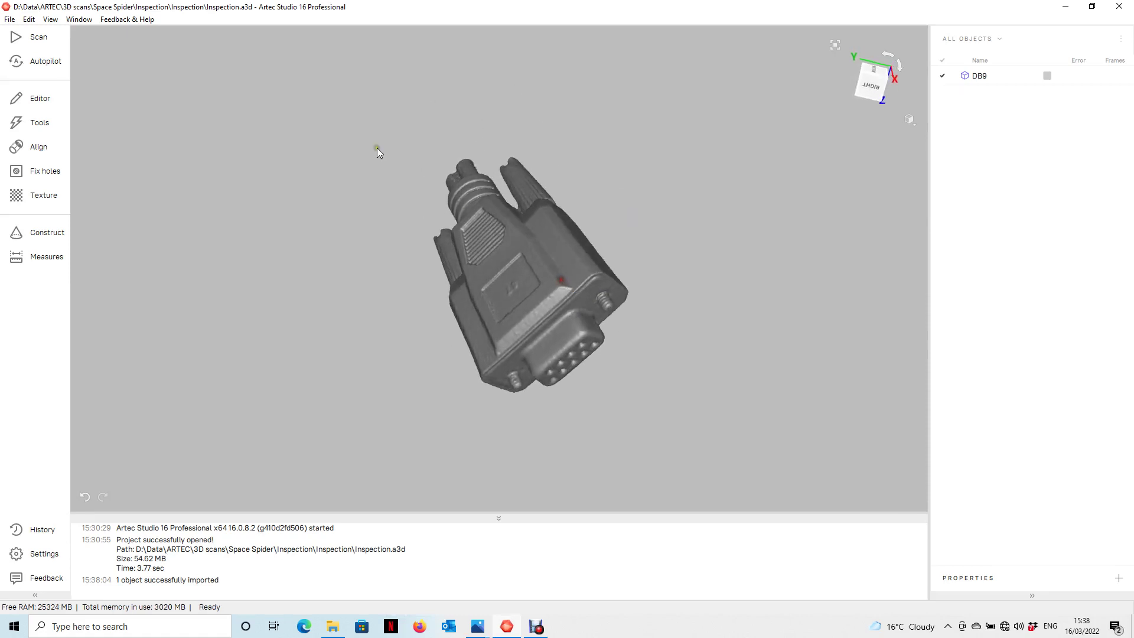
Import the Inspection.stl mesh into the project alongside the DB9 model
click(10, 19)
mouse_move(46, 92)
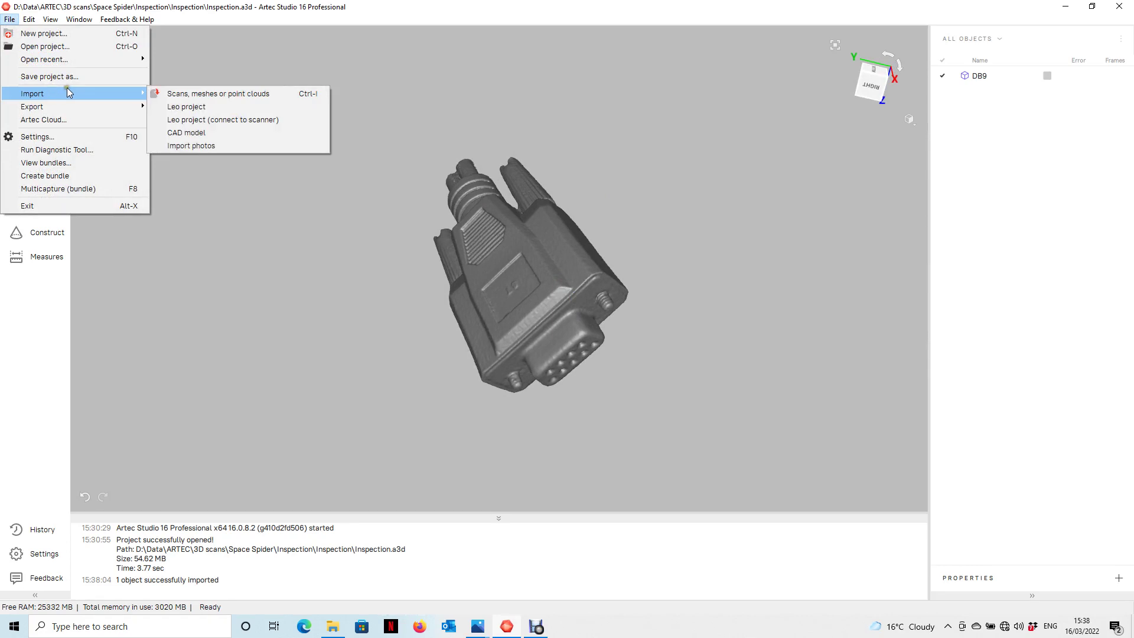
click(178, 95)
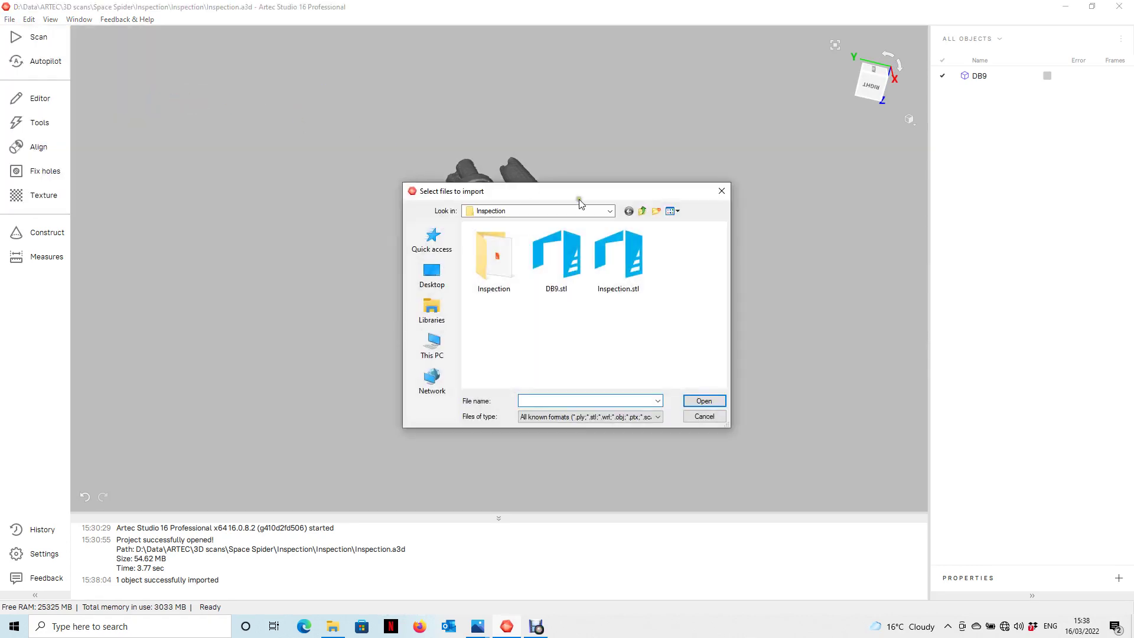
click(607, 247)
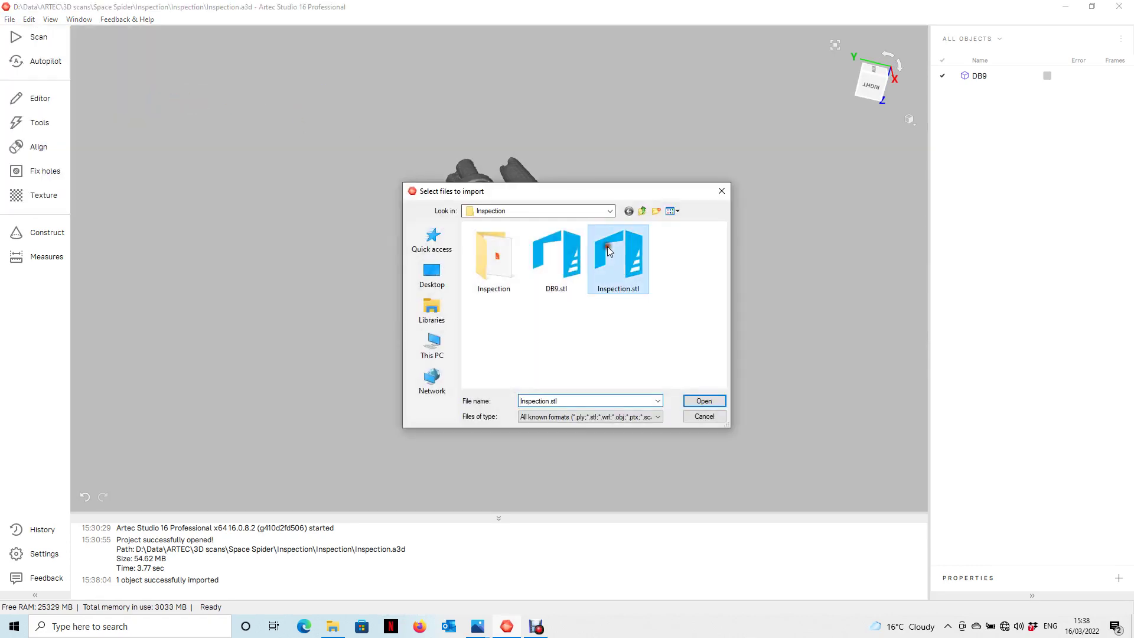
click(703, 401)
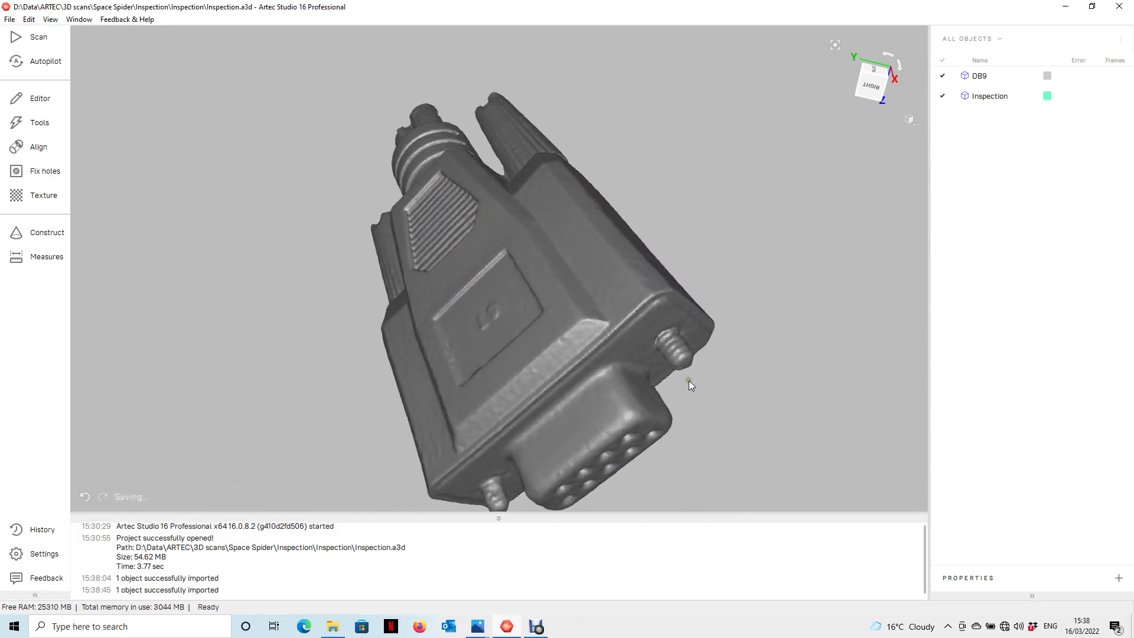
Hide the DB9 model and examine the Inspection model's housing surface near the connector end
click(942, 75)
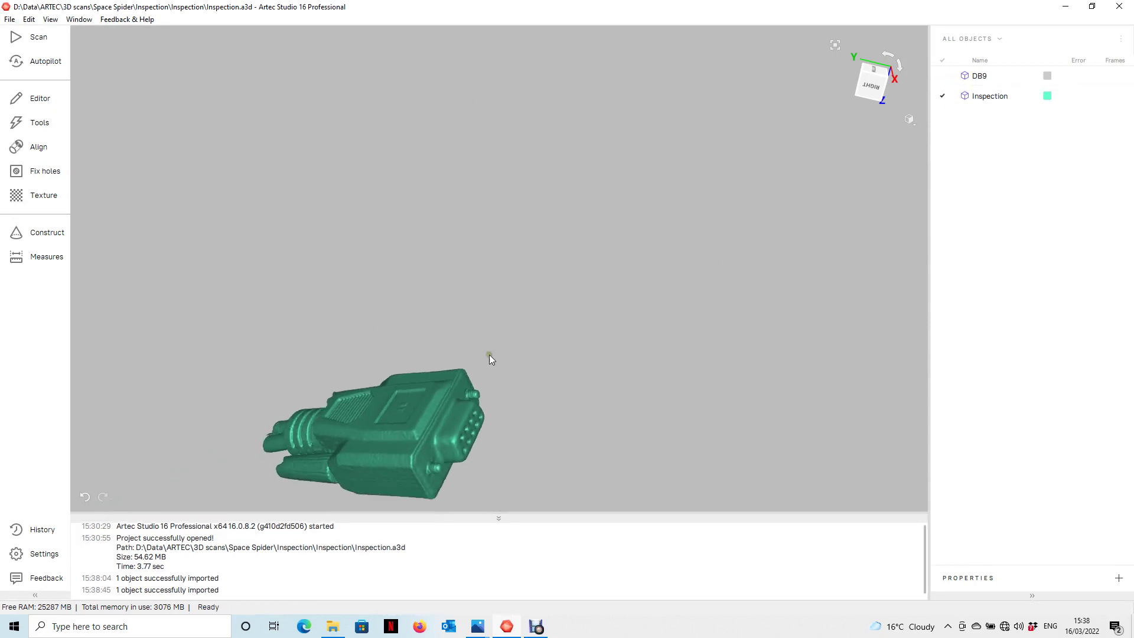
scroll(544, 242, up, 4)
drag(540, 256, 516, 324)
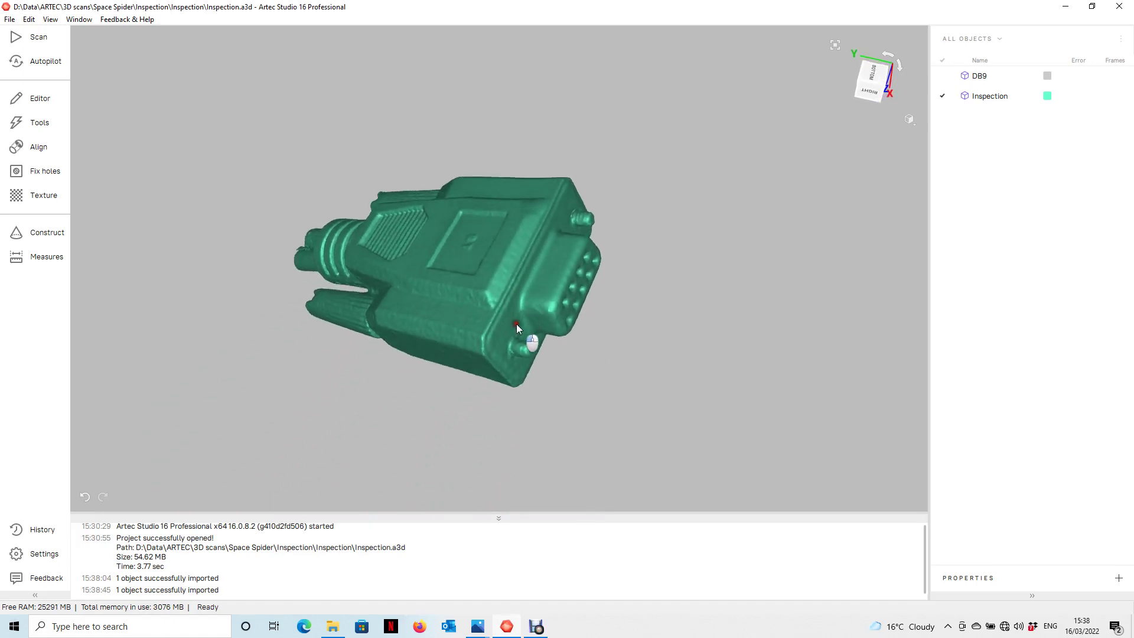
drag(512, 267, 544, 296)
scroll(536, 233, up, 2)
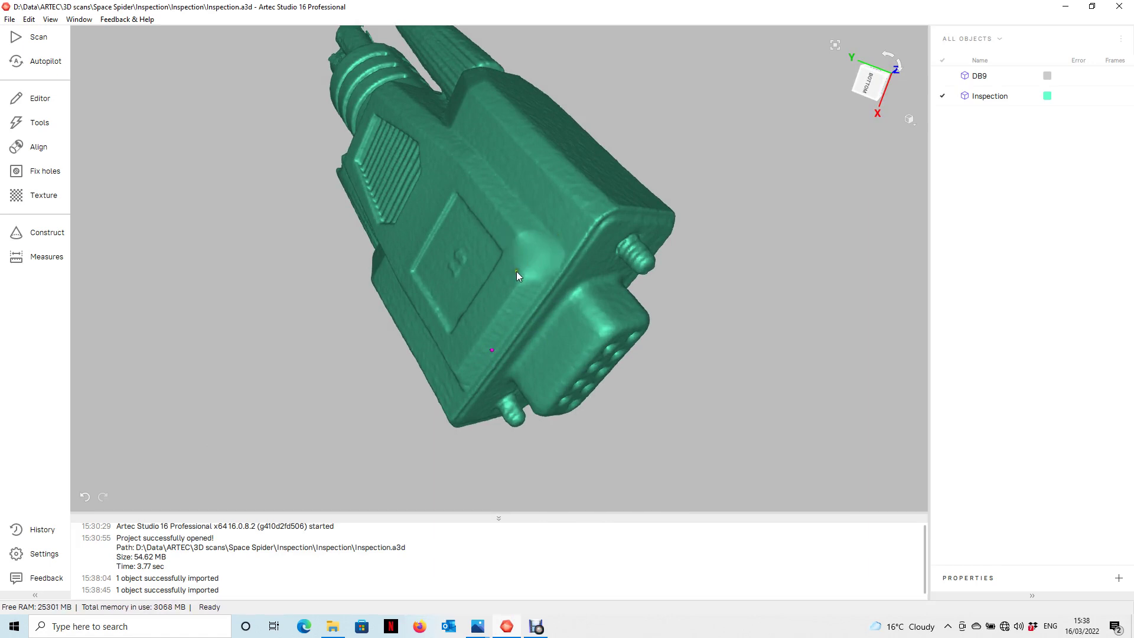
drag(526, 258, 438, 373)
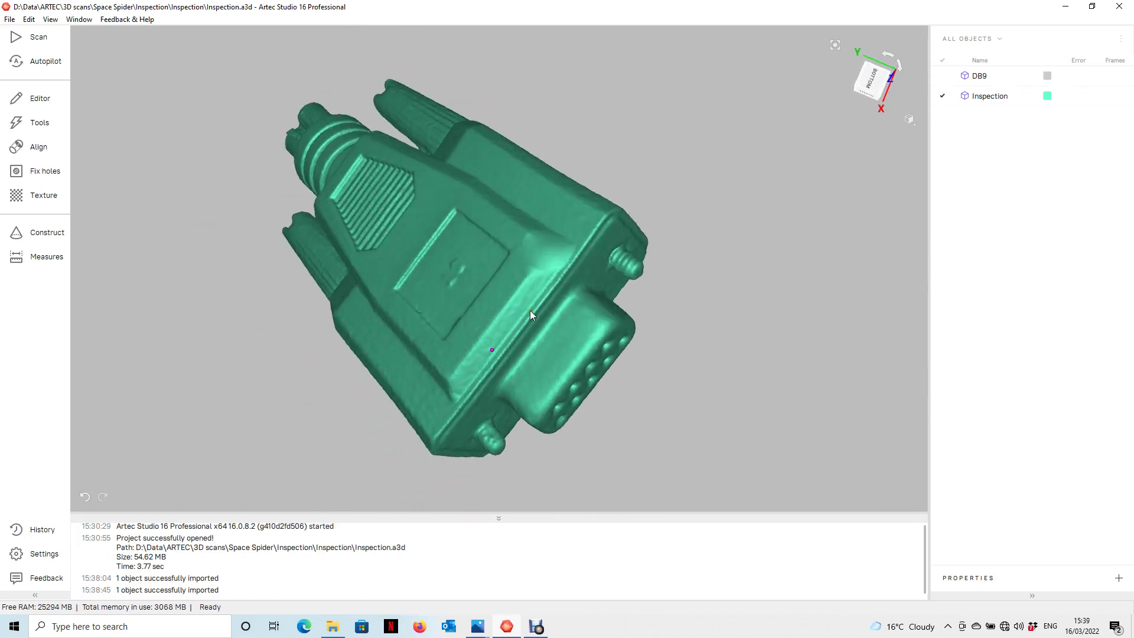
Show the DB9 model again and view it side by side with the Inspection model
click(942, 76)
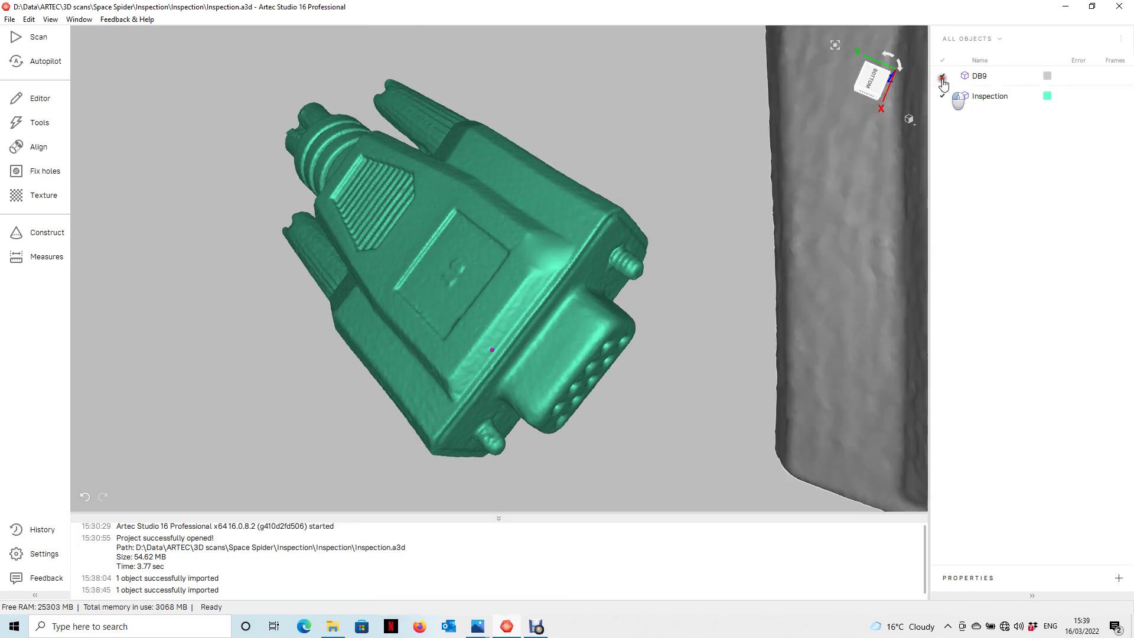
drag(748, 180, 689, 242)
scroll(688, 242, down, 6)
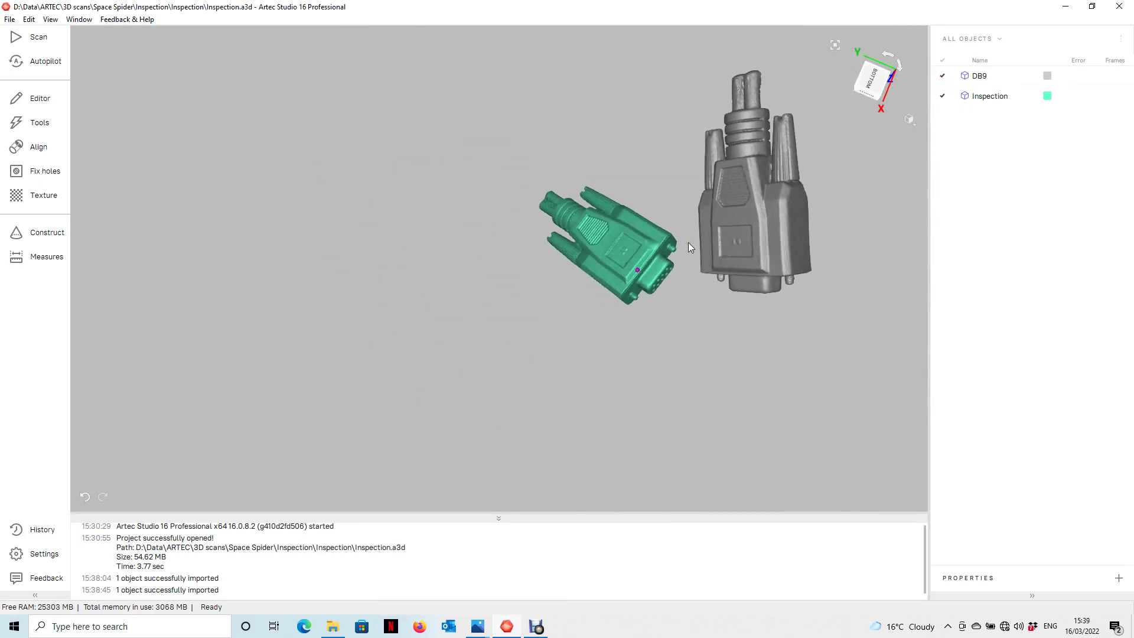
drag(516, 267, 568, 239)
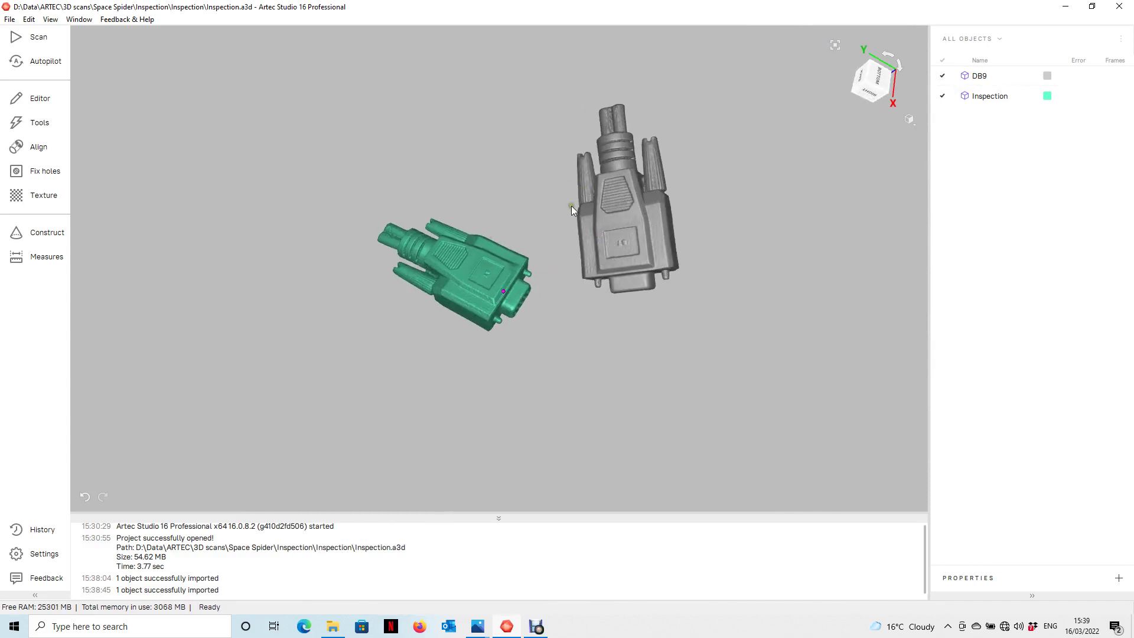
Start a best-fit alignment and mark two matching point pairs on Inspection and DB9, at the label recess corners nearest the connector end
click(37, 147)
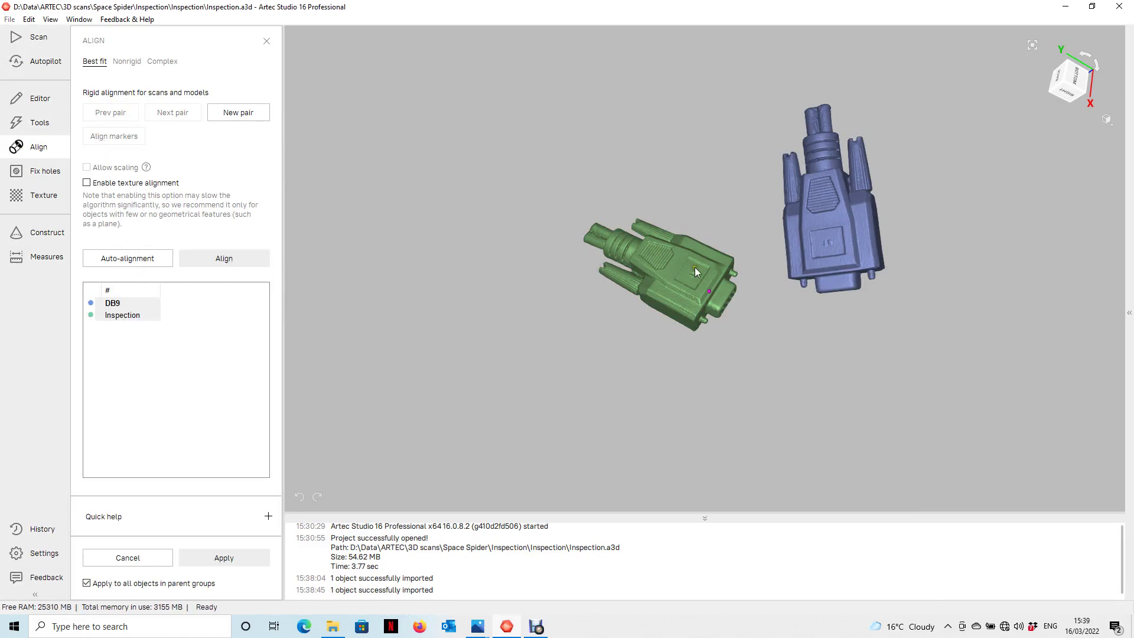
drag(695, 271, 657, 261)
scroll(753, 233, up, 5)
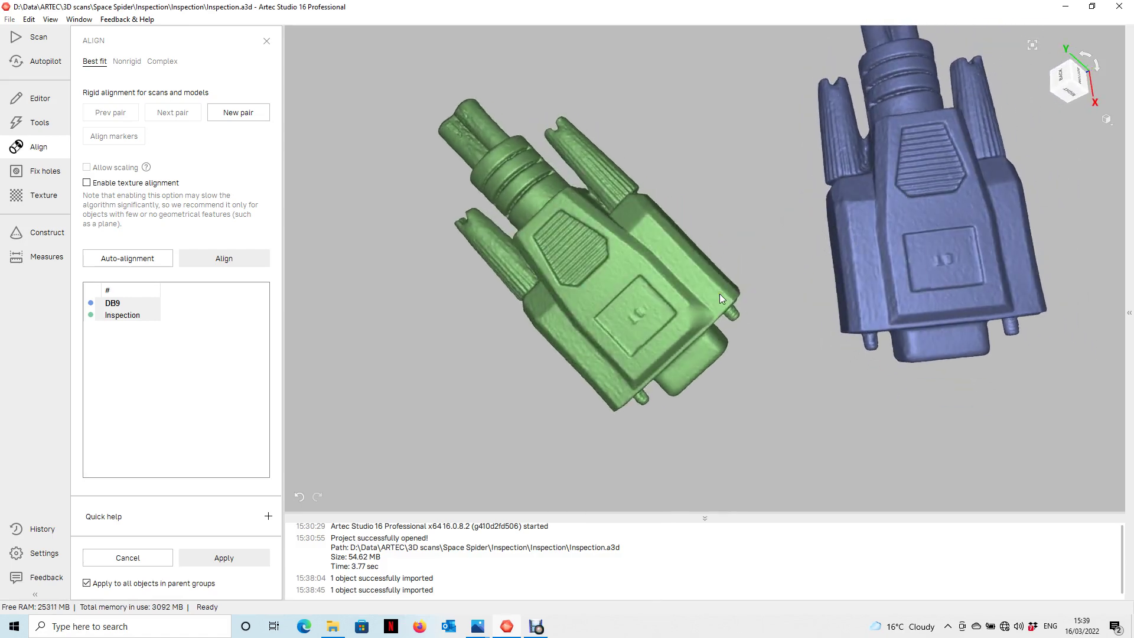
click(631, 356)
click(909, 290)
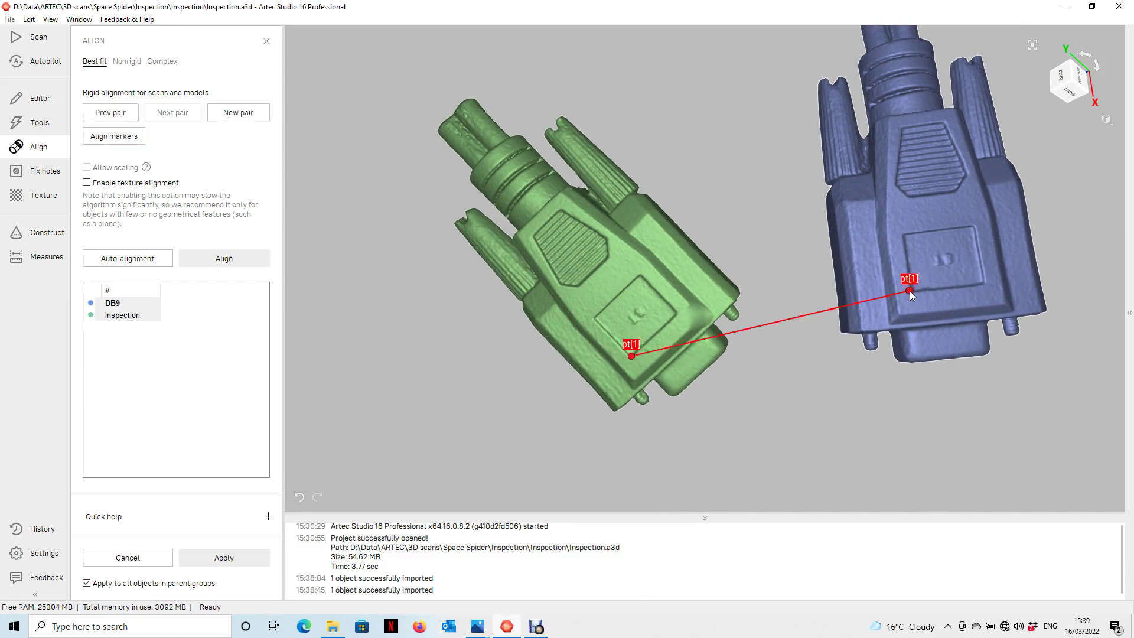
click(678, 314)
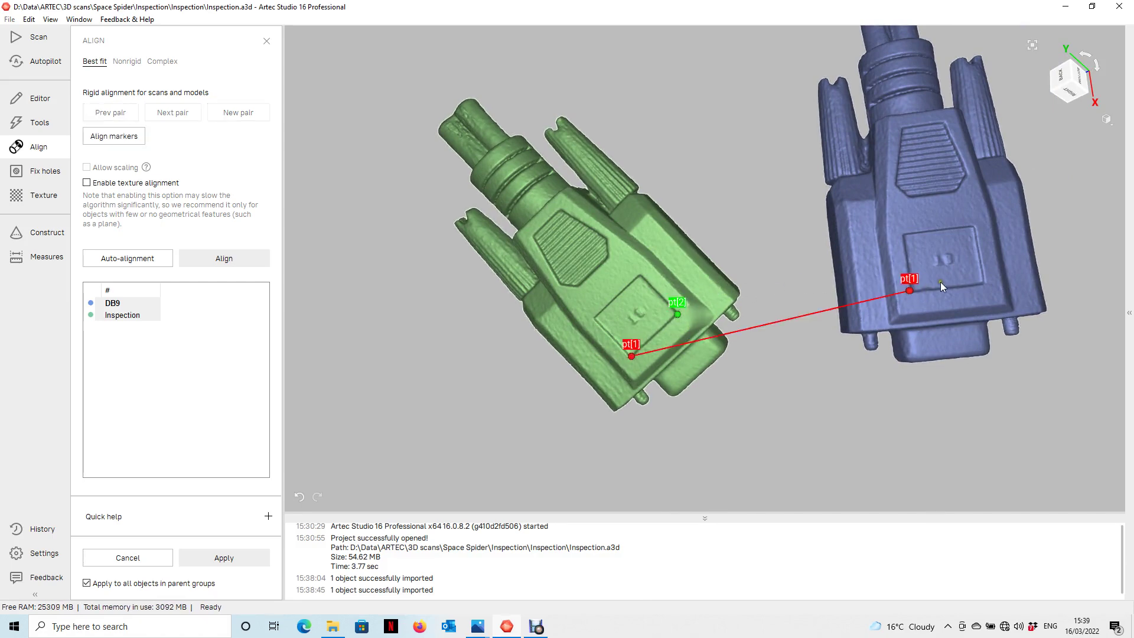
click(986, 284)
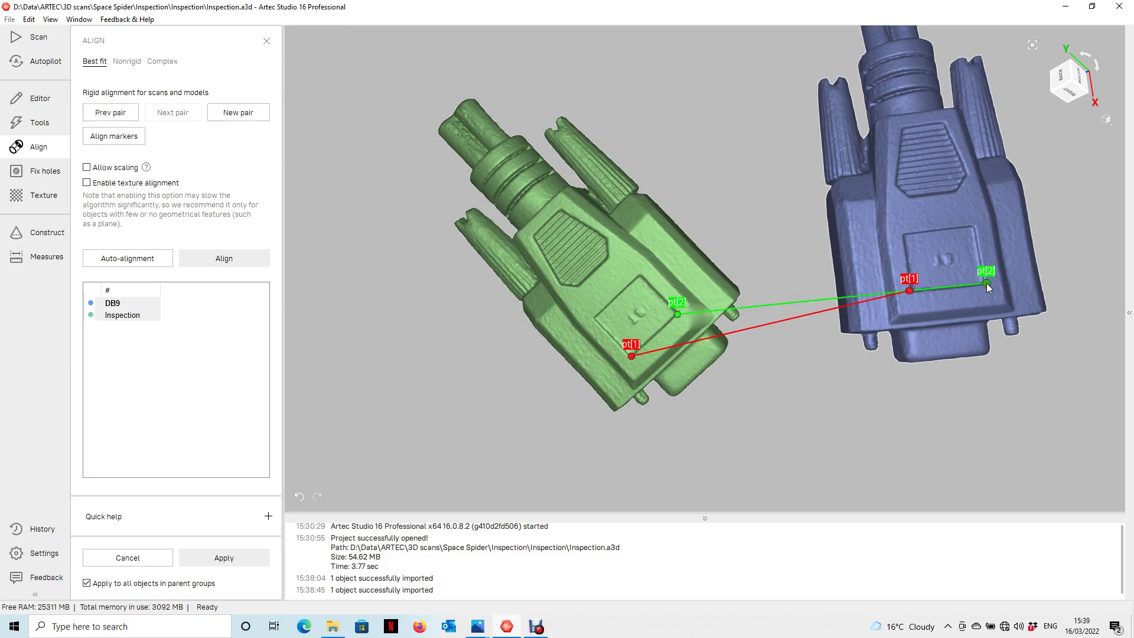
Mark a third matching point pair at the ribbed grip's corner on Inspection and DB9, and run and apply the alignment
click(608, 256)
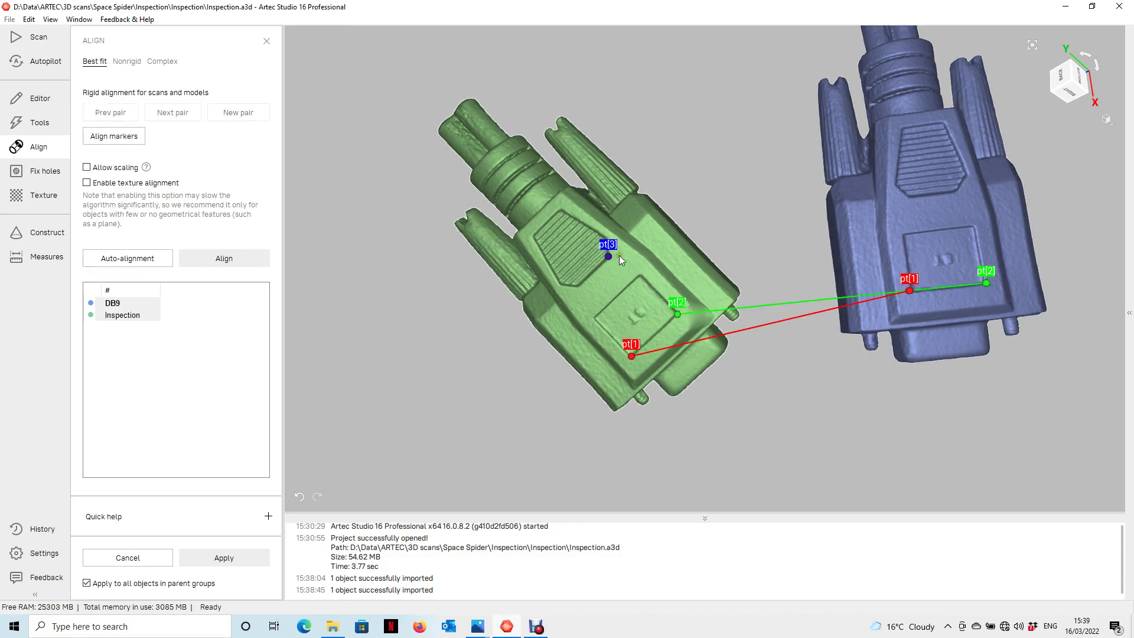
click(954, 192)
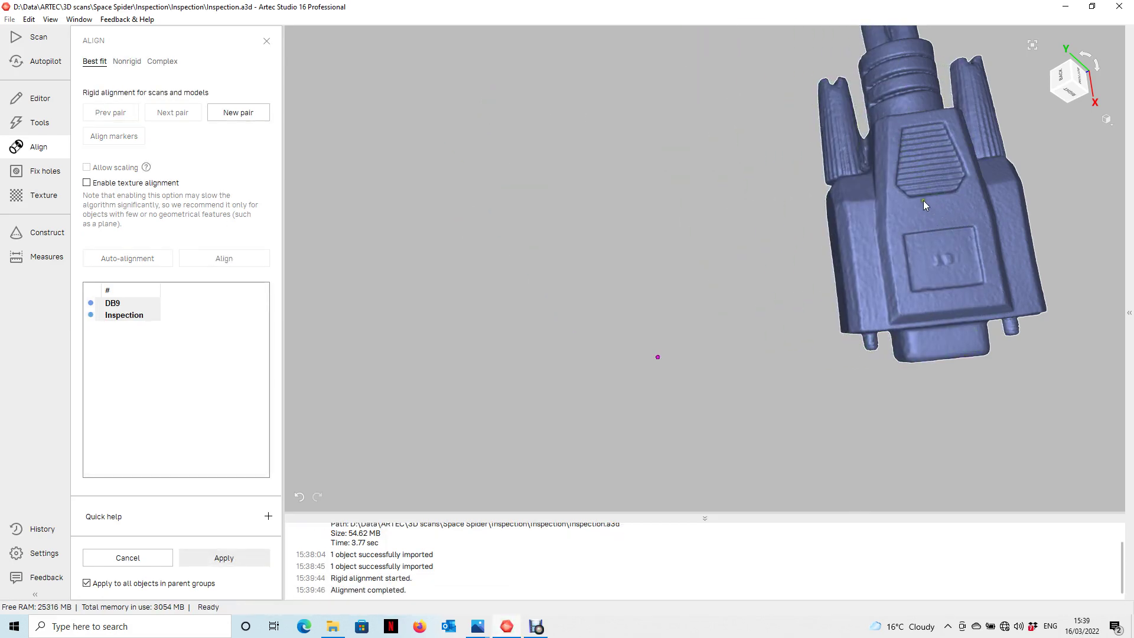
click(242, 558)
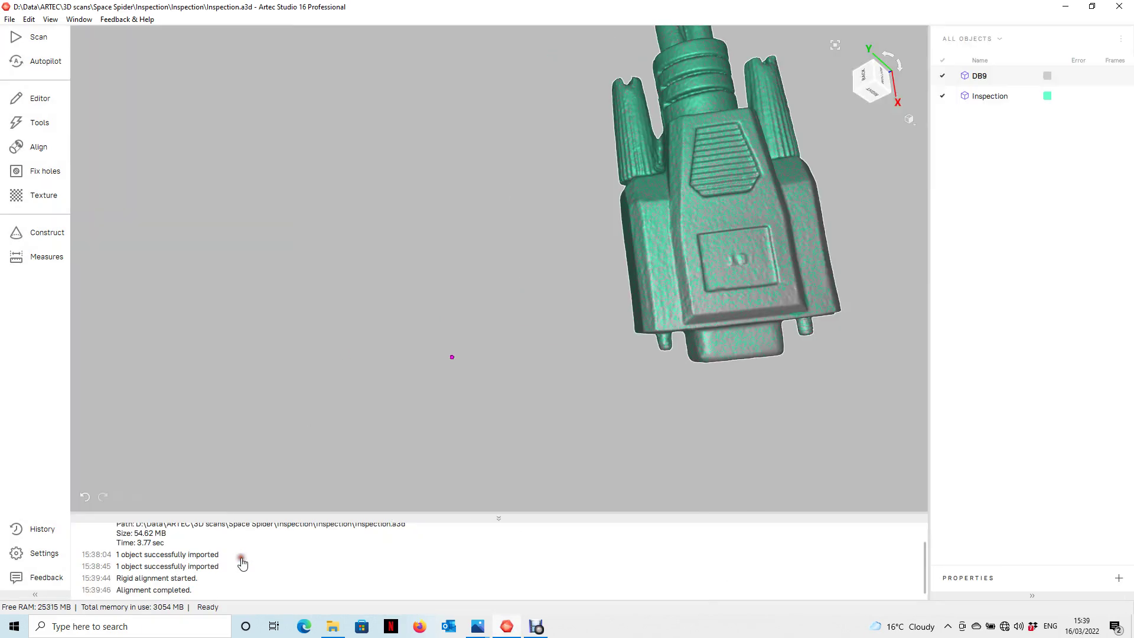
Examine the aligned overlay from several angles, hiding and showing DB9 and Inspection in turn
middle_drag(638, 229, 421, 310)
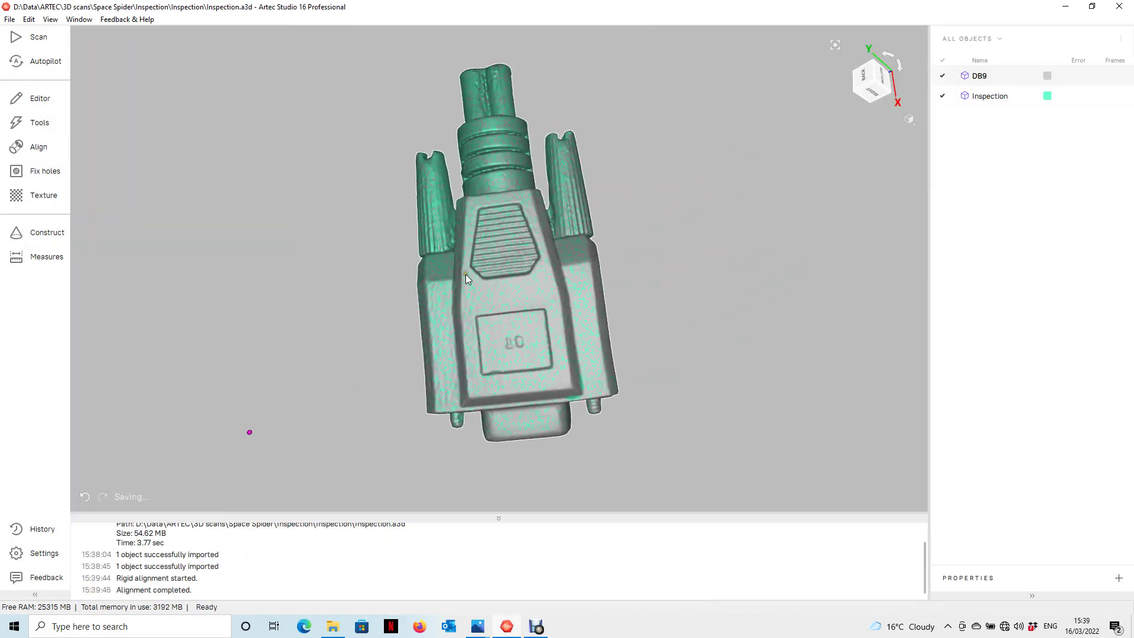
scroll(466, 274, up, 2)
drag(466, 274, 522, 268)
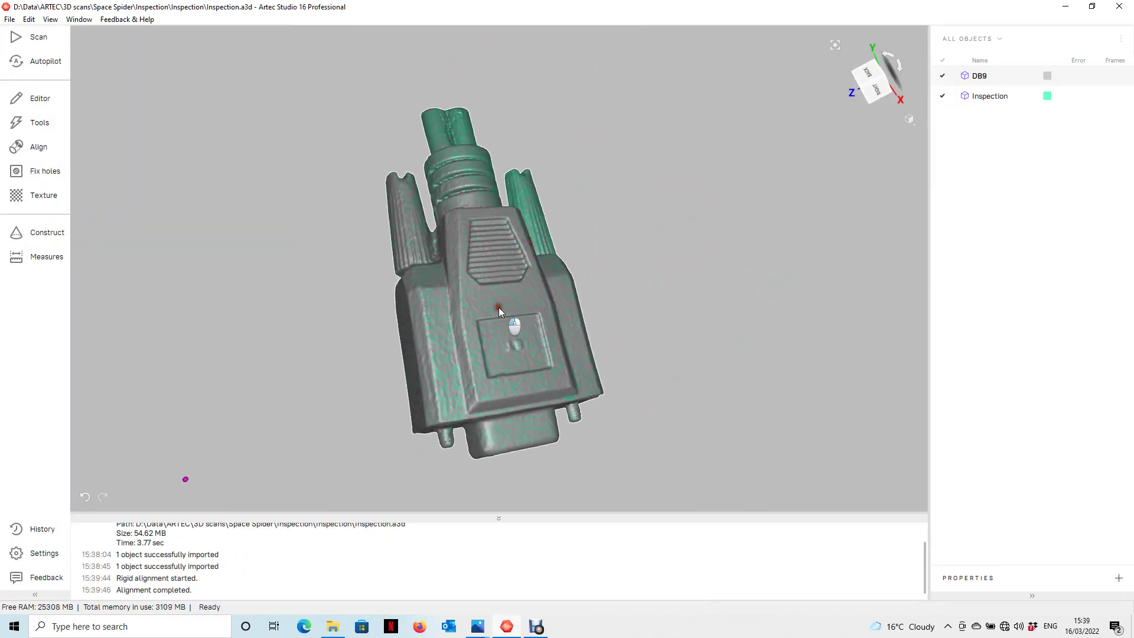
drag(498, 307, 536, 307)
click(942, 76)
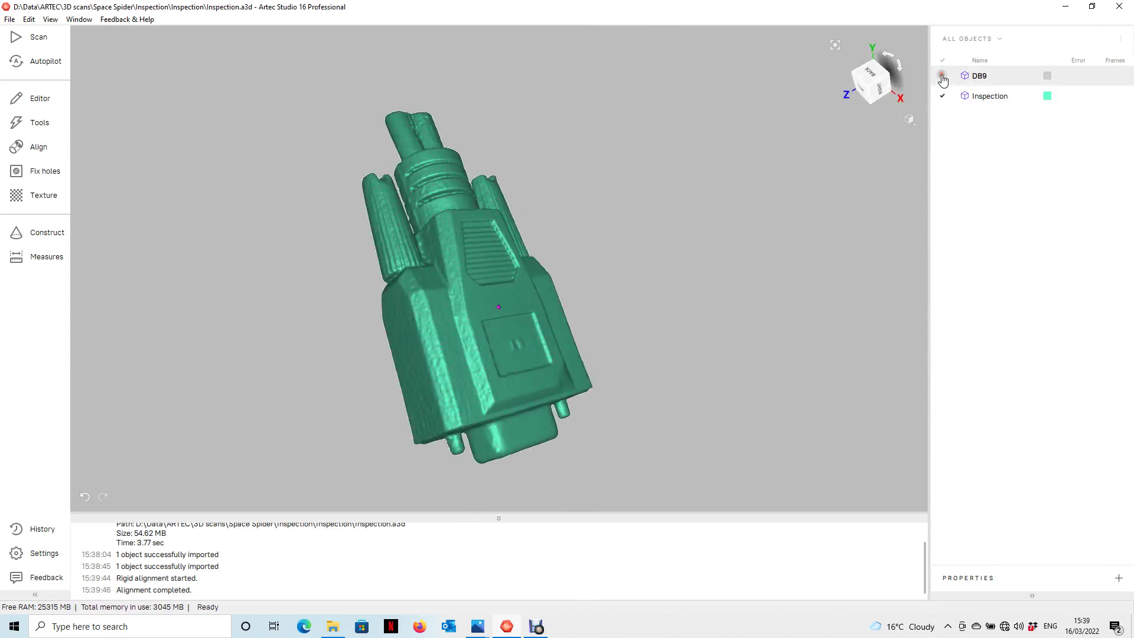
click(942, 76)
click(942, 95)
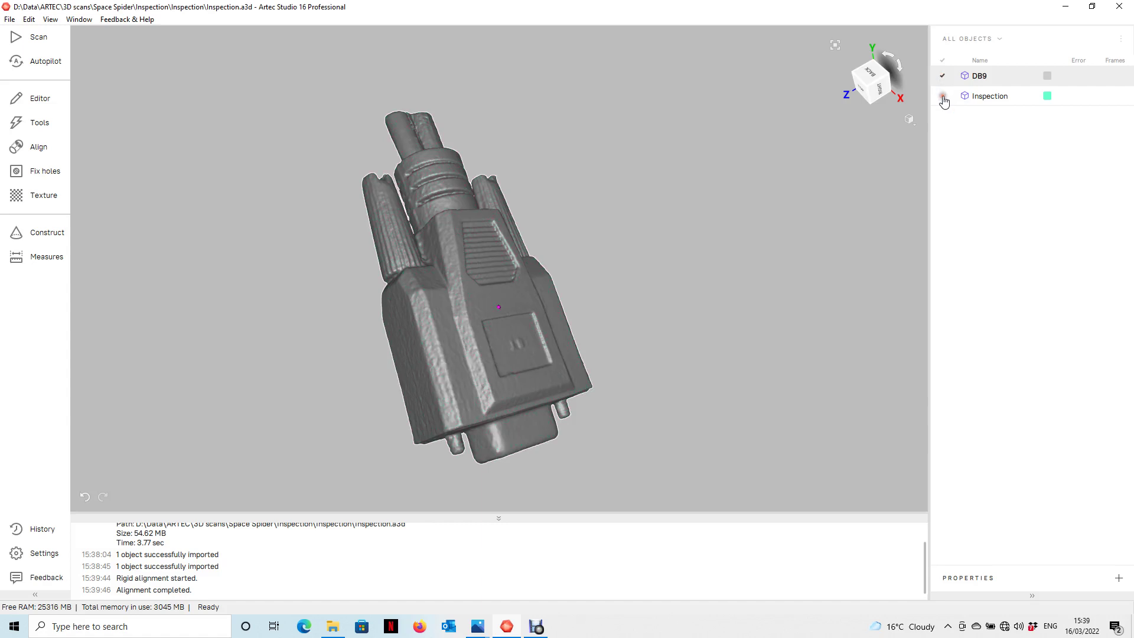
click(942, 95)
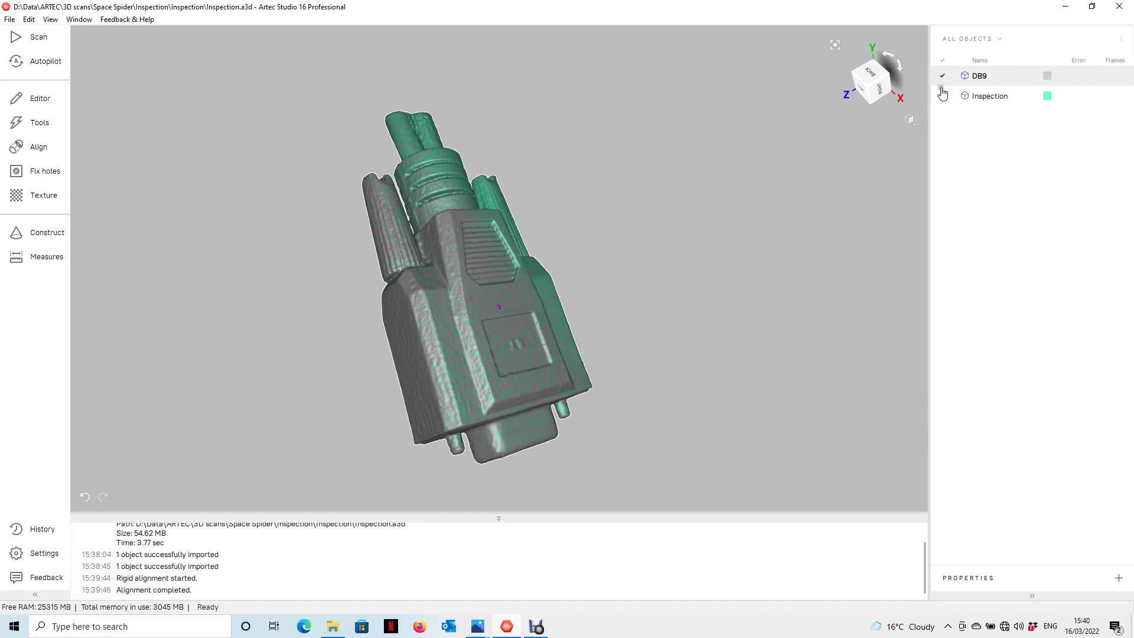
Calculate a surface distance map from DB9 to Inspection with a search distance of 1 mm
click(49, 258)
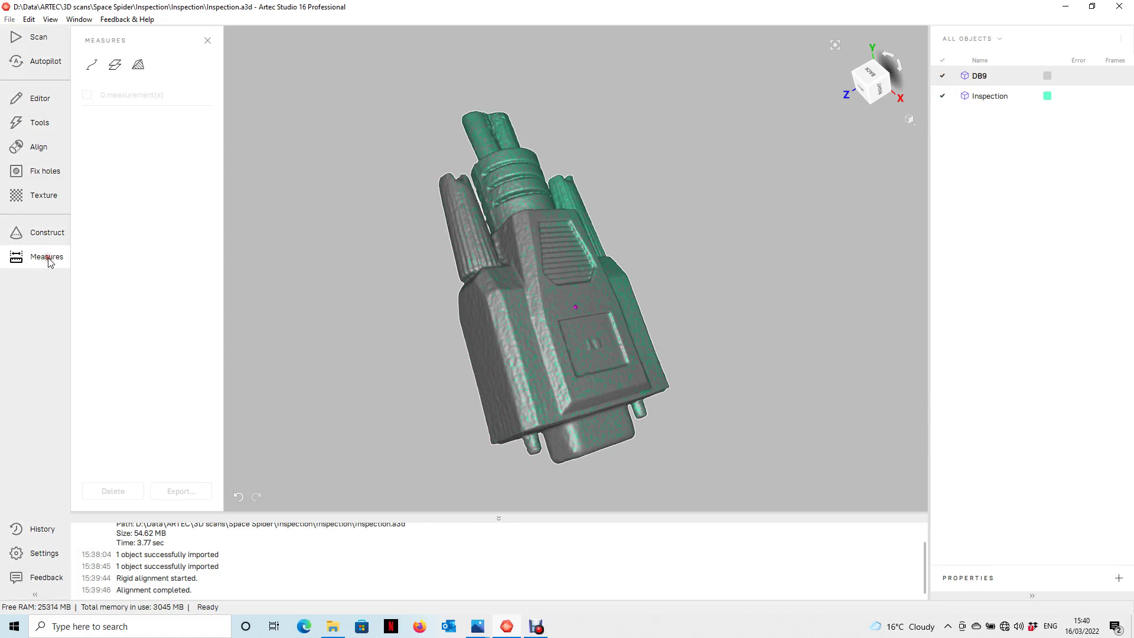
click(138, 65)
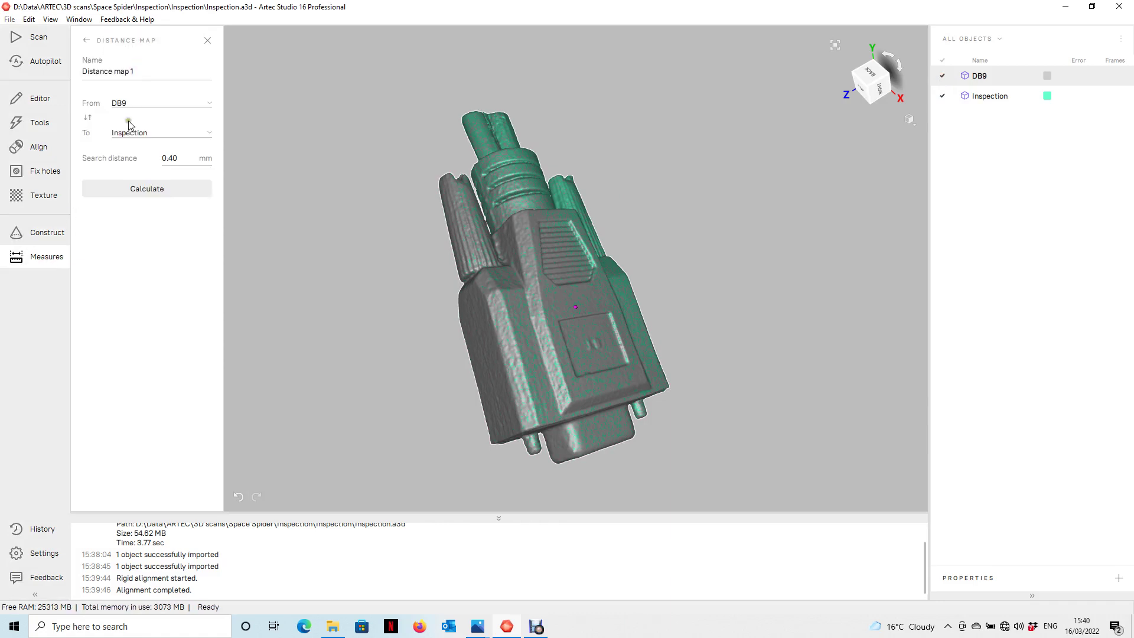
drag(193, 160, 147, 159)
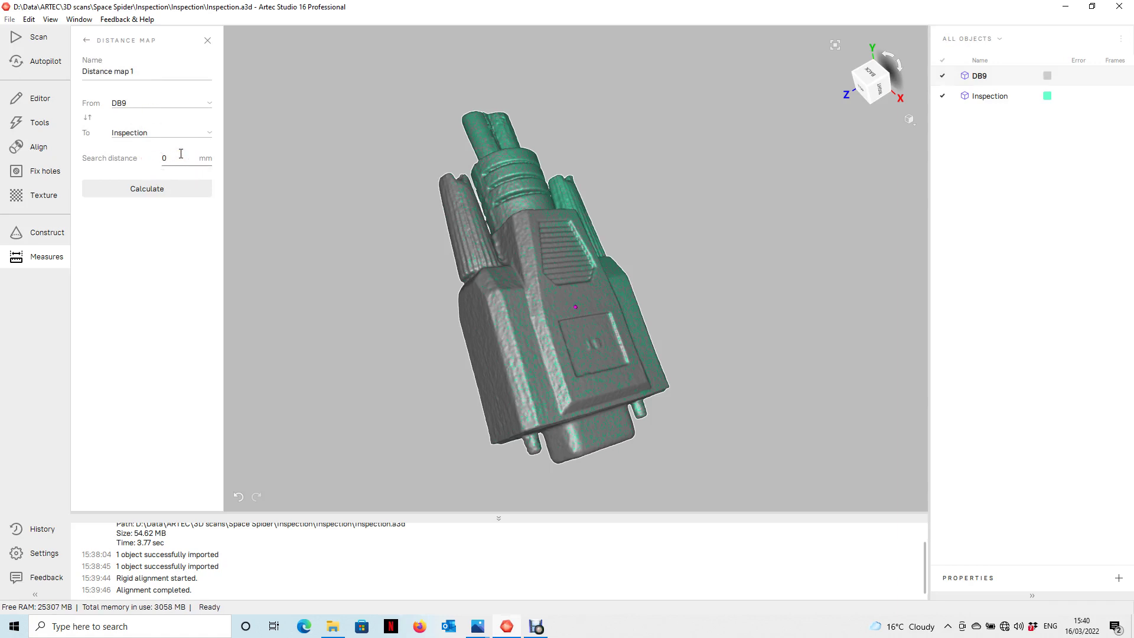
key(BackSpace)
text(1)
click(168, 187)
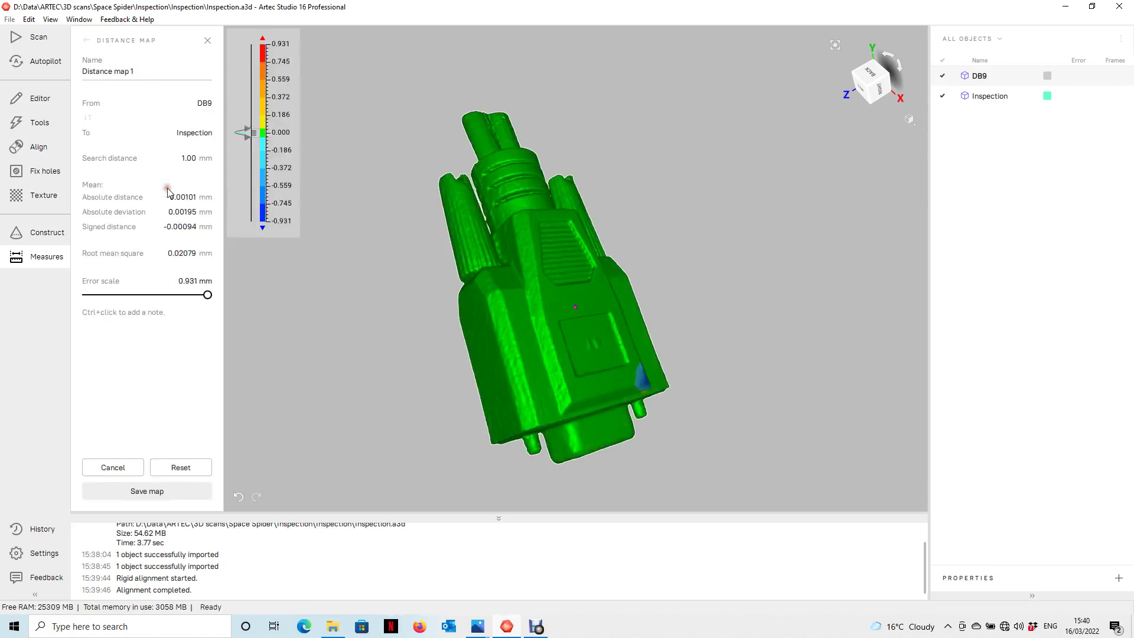
Examine the distance map's deviation area at the housing corner near the connector end and read its local deviations
scroll(583, 263, up, 5)
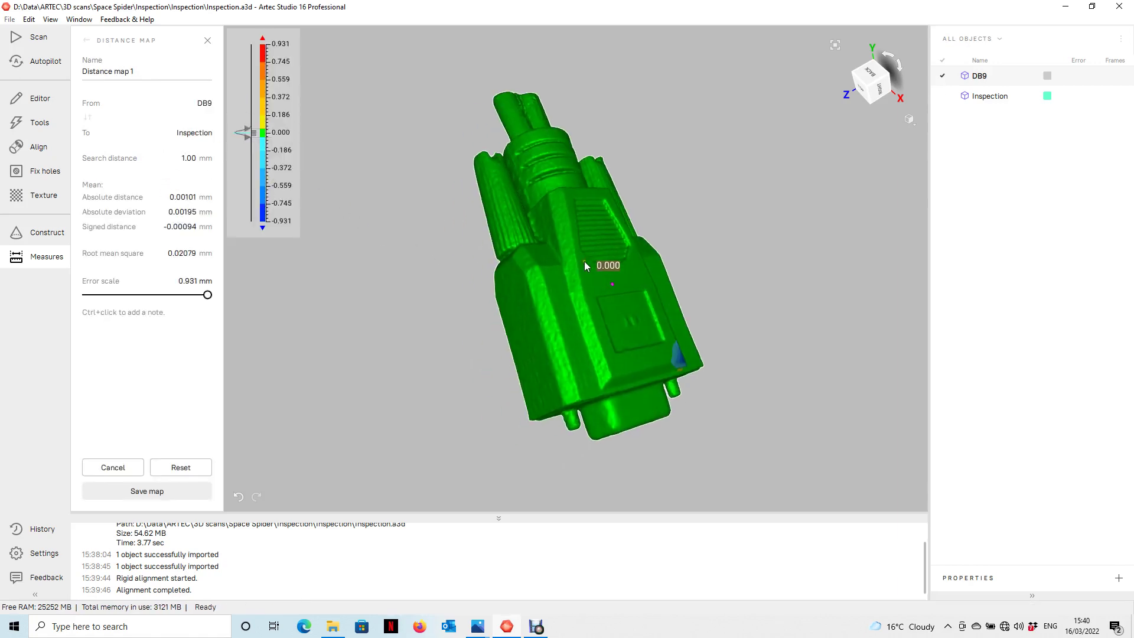
drag(616, 282, 545, 263)
middle_drag(601, 317, 515, 255)
scroll(566, 278, up, 2)
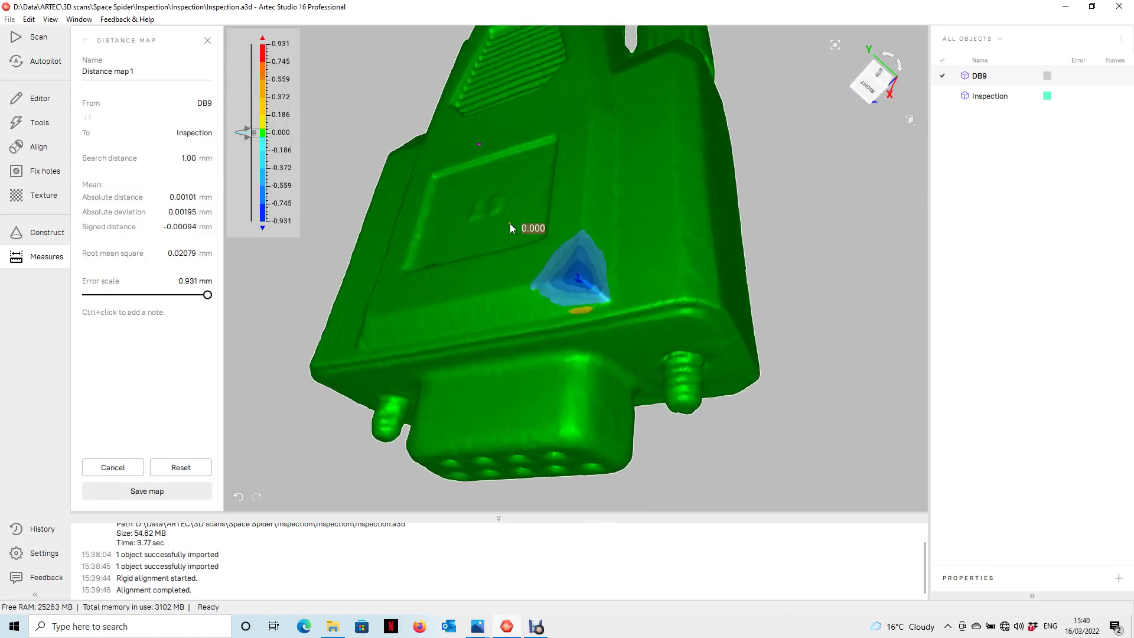
drag(511, 228, 633, 248)
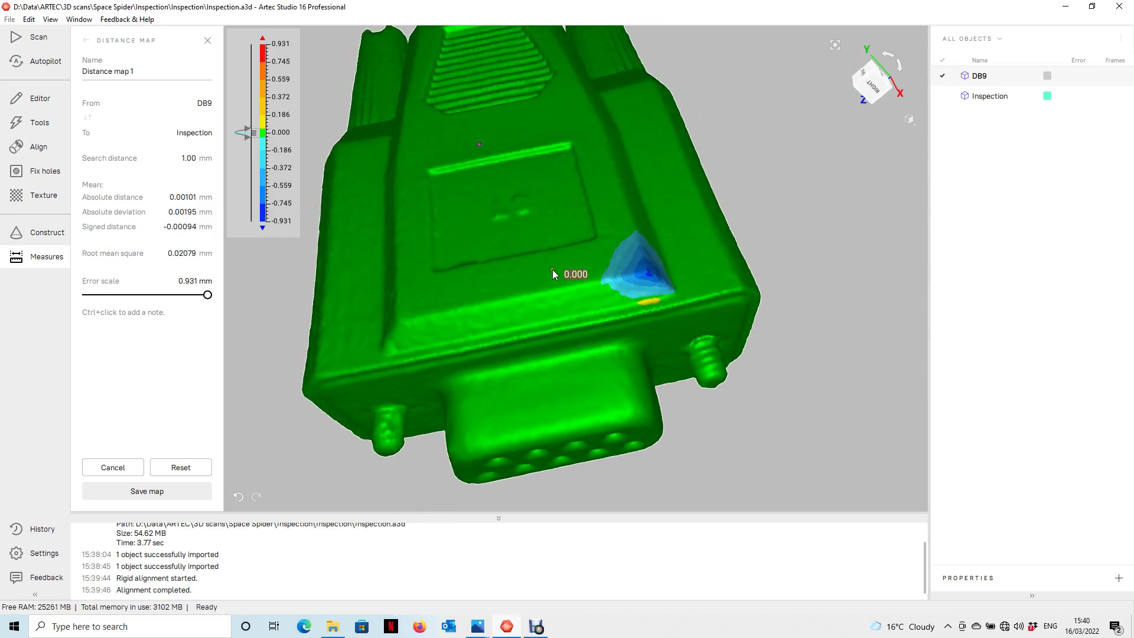
drag(525, 275, 501, 299)
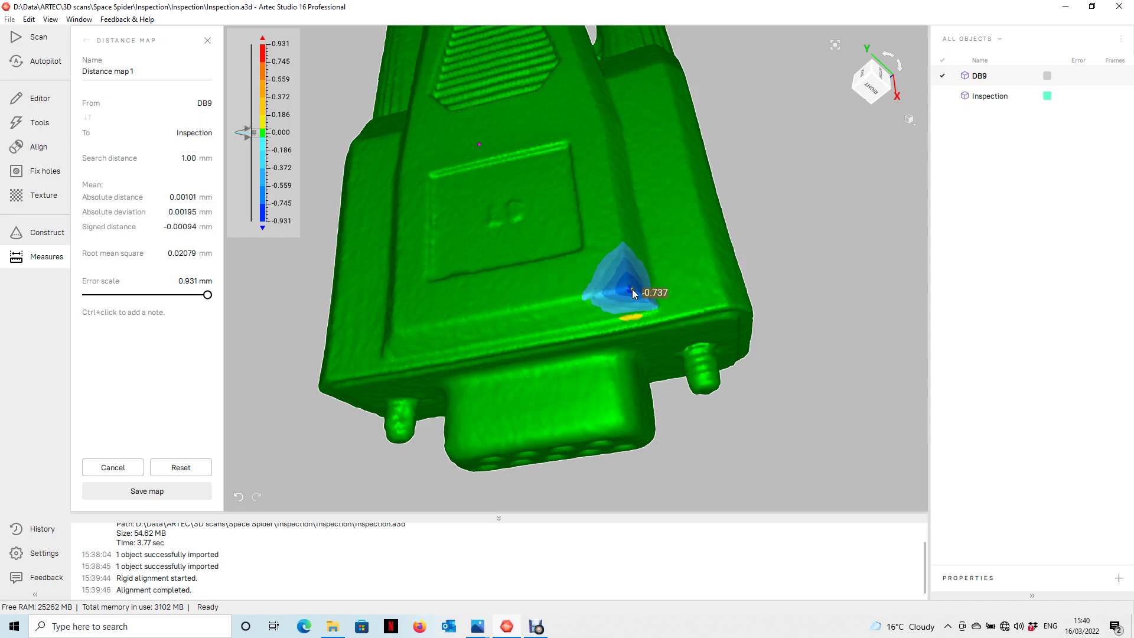
drag(632, 290, 593, 316)
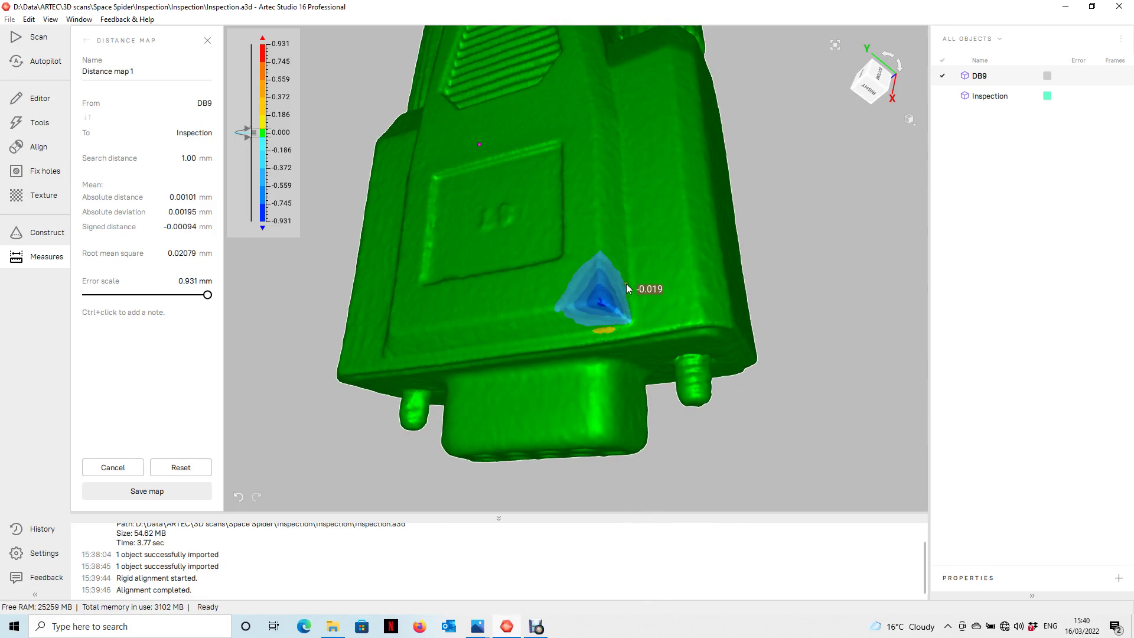
scroll(620, 287, up, 2)
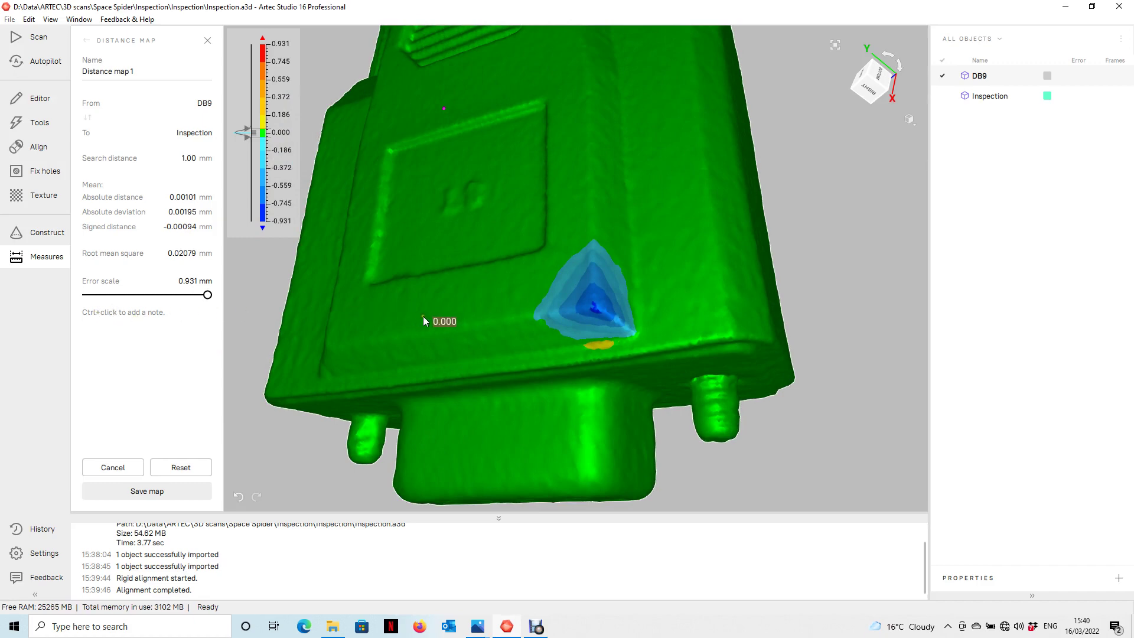
Add deviation notes to the distance map at the dark blue centre and the light blue edge of the deviation area
ctrl+click(595, 305)
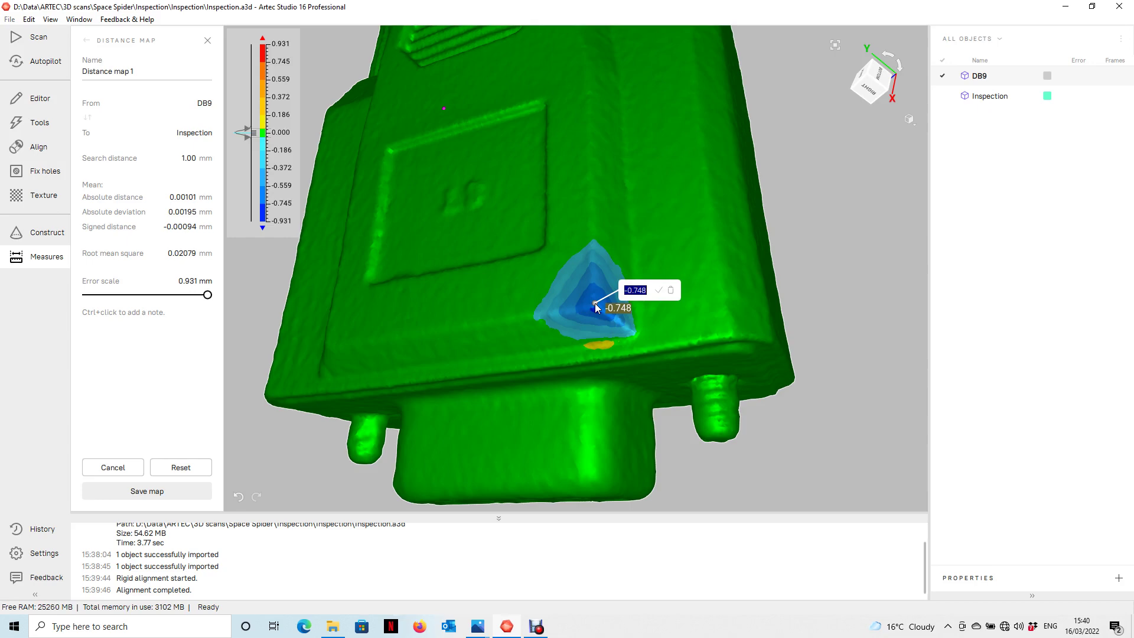
click(659, 290)
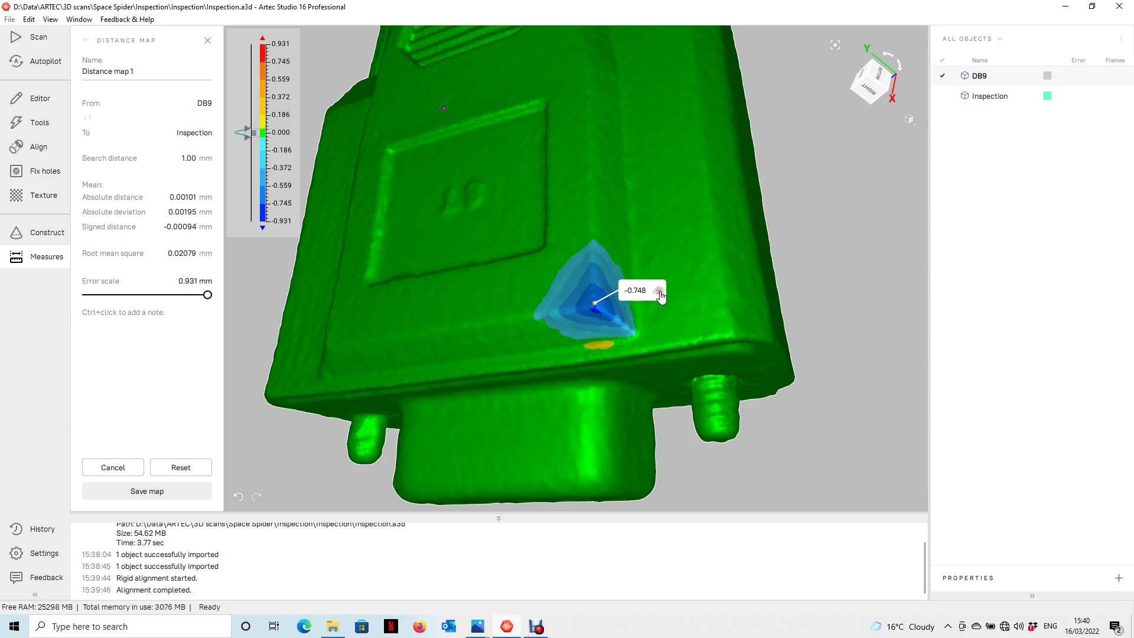
ctrl+click(561, 281)
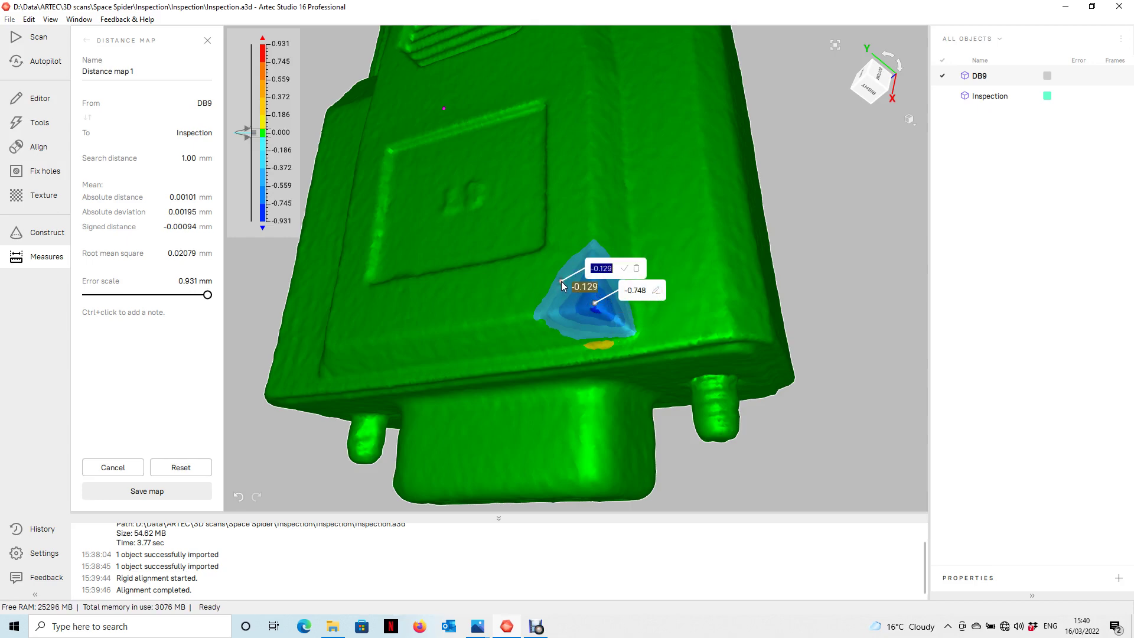
click(625, 269)
Add a note on the green surface beside the deviation area and save the distance map
drag(651, 334, 640, 361)
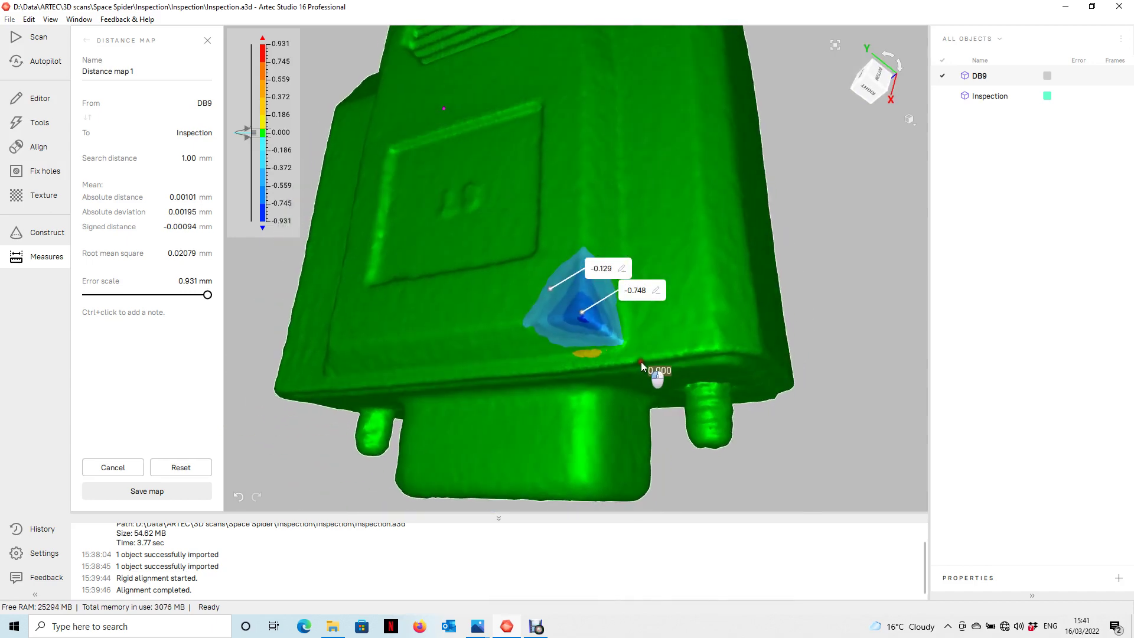
ctrl+click(658, 320)
click(721, 307)
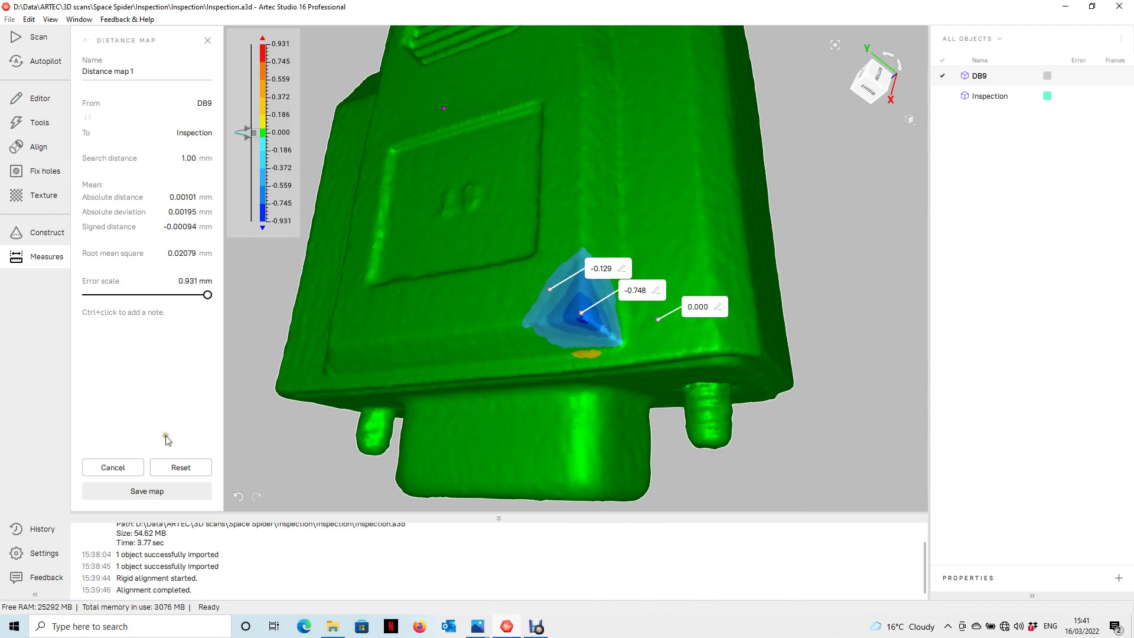
click(157, 494)
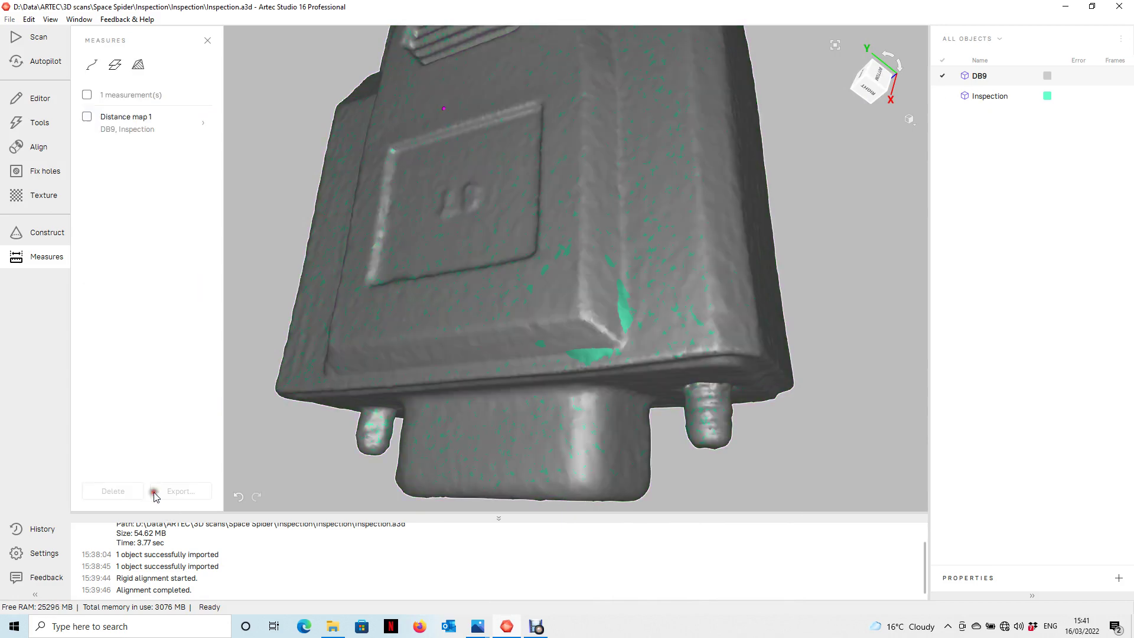
Toggle the display of Distance map 1 on and off, and calculate a second distance map from DB9 to Inspection
click(86, 116)
click(87, 116)
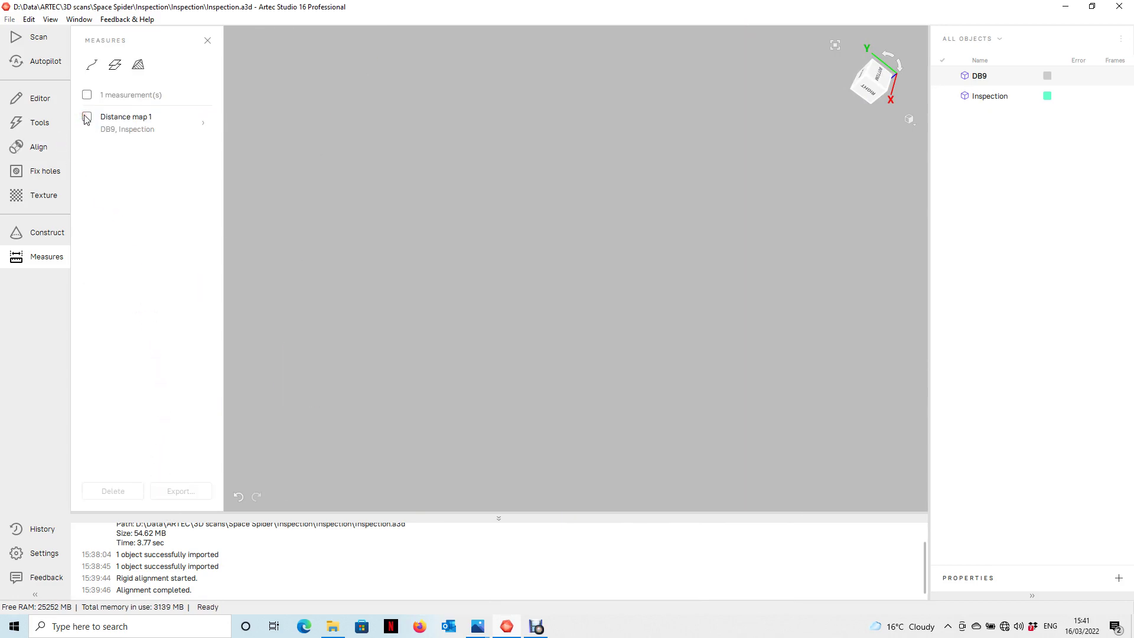
click(137, 66)
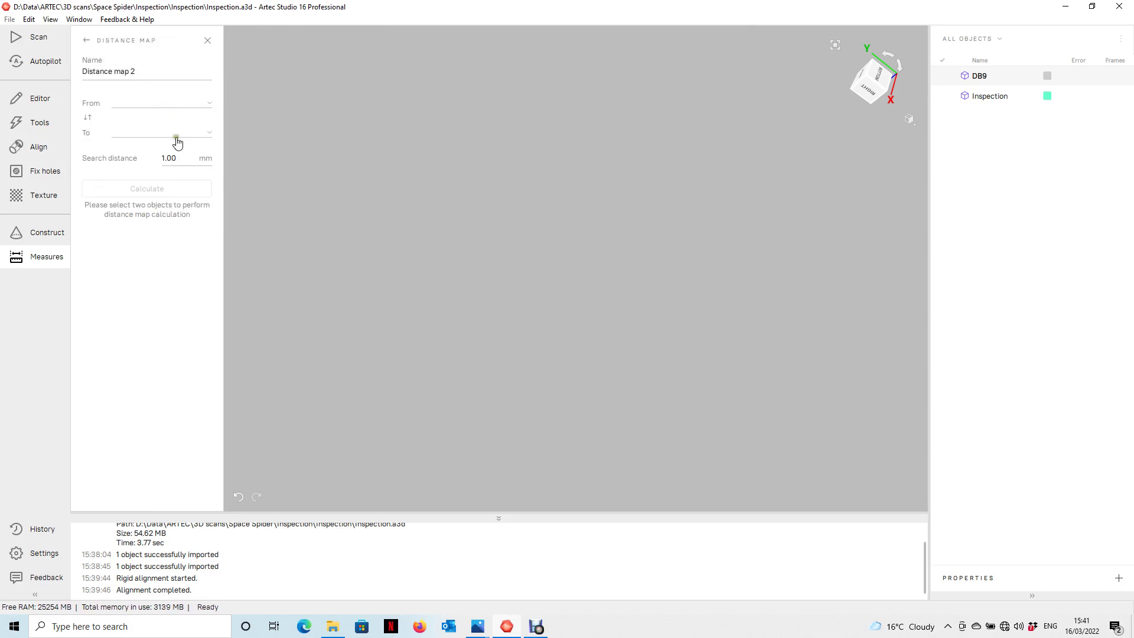
click(950, 76)
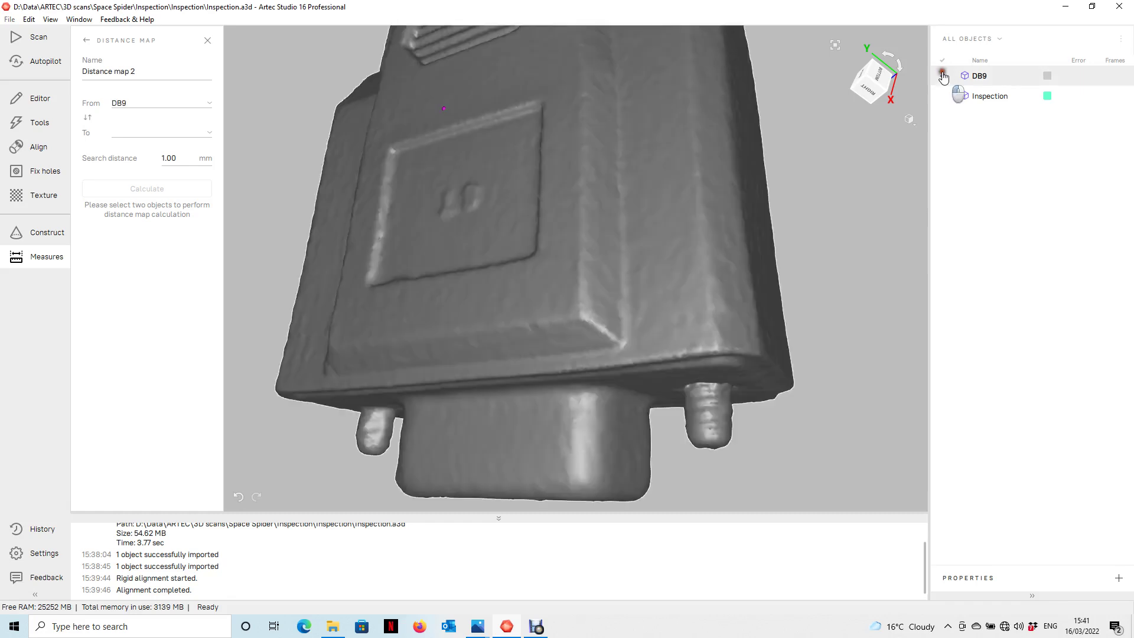
click(943, 95)
click(180, 188)
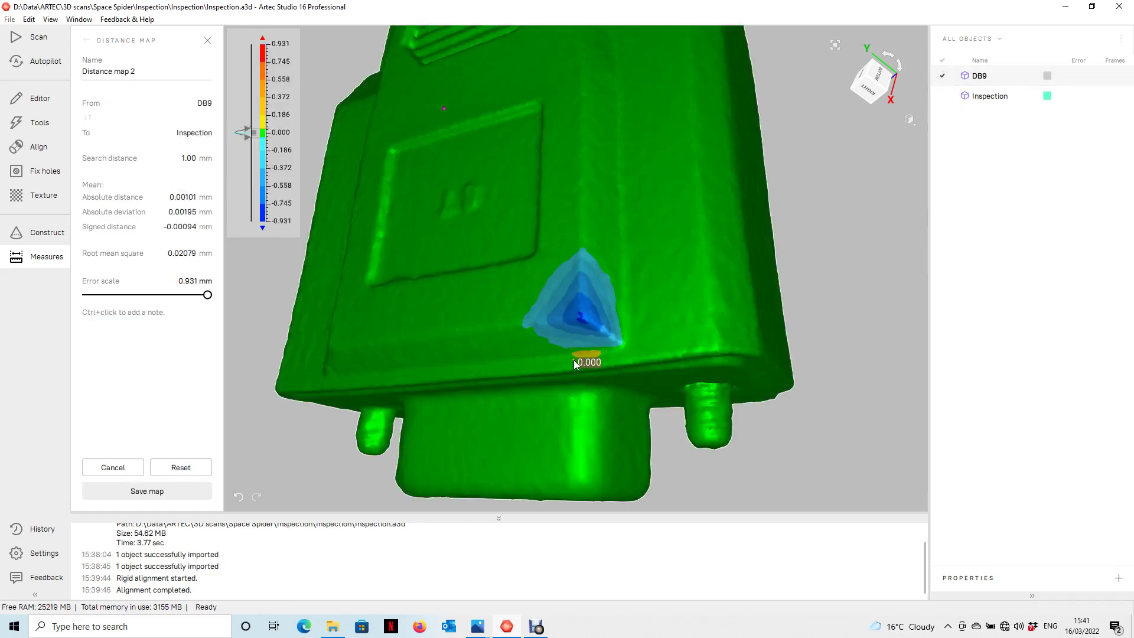
Add two notes on green surfaces, beside the deviation area and beside the label recess, and save the second distance map
ctrl+click(661, 300)
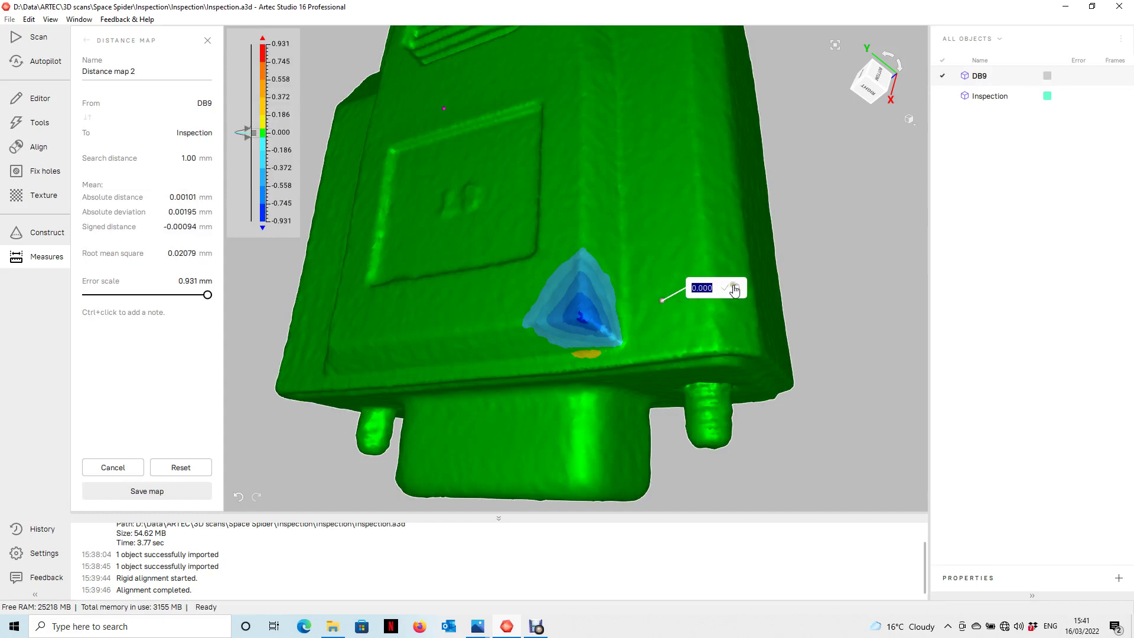
ctrl+click(554, 194)
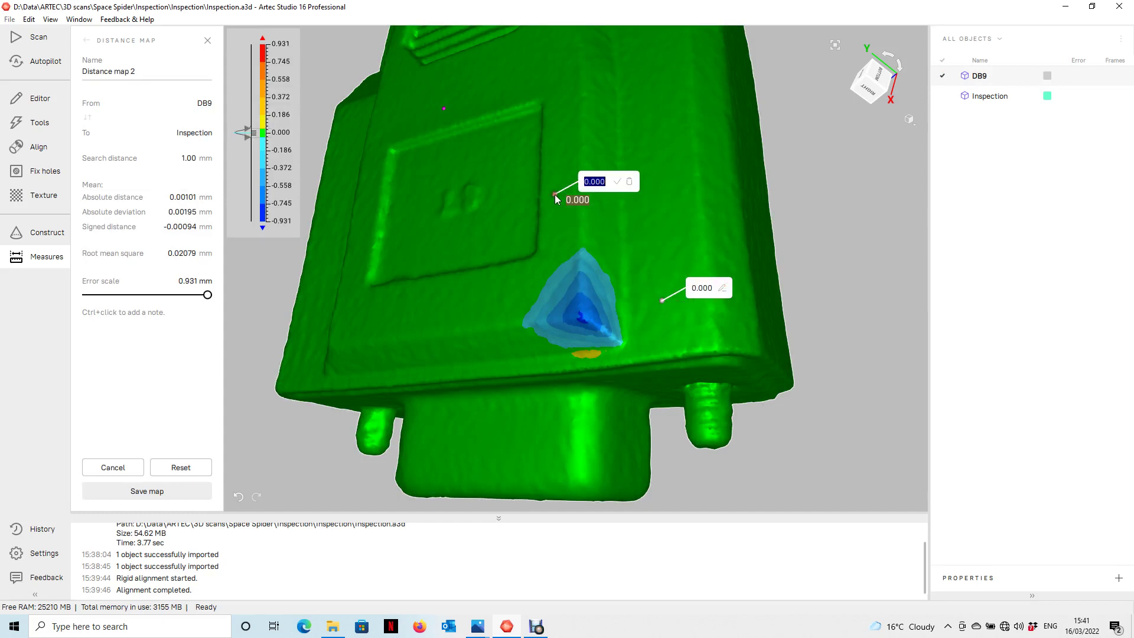
click(612, 182)
click(615, 181)
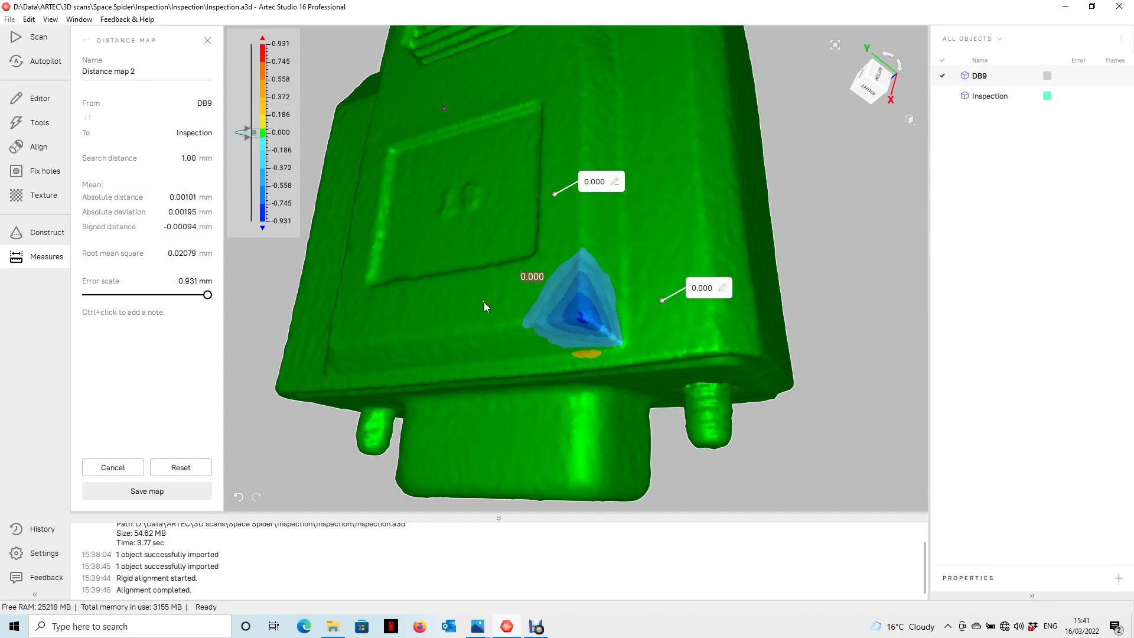
click(148, 493)
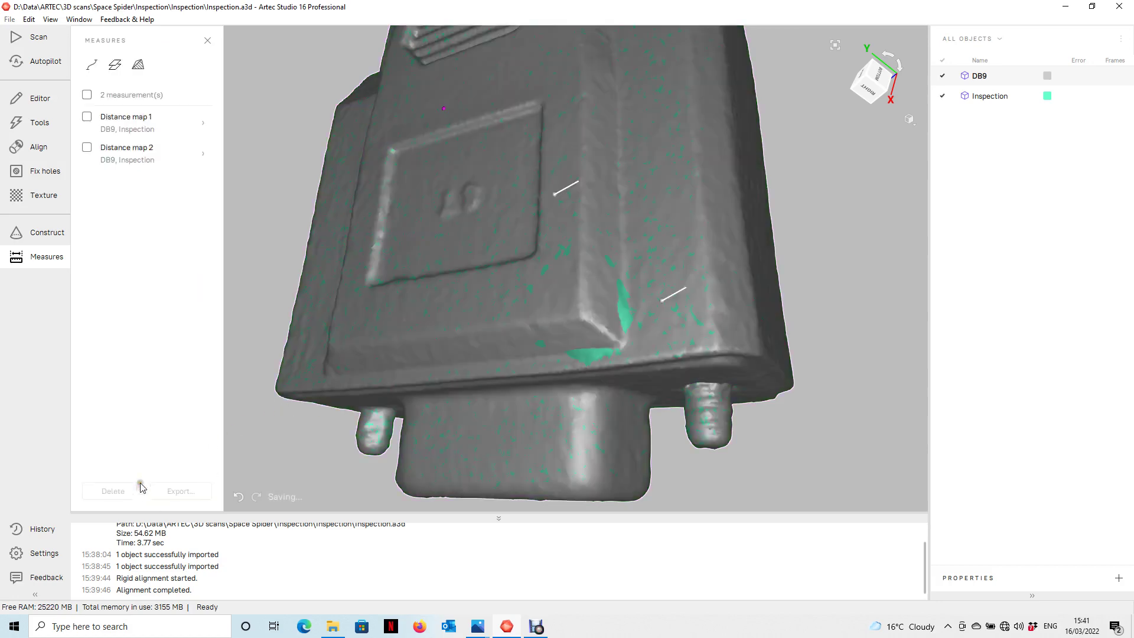
Display the saved Distance map 2 and Distance map 1 in turn to compare their notes
click(86, 117)
click(87, 117)
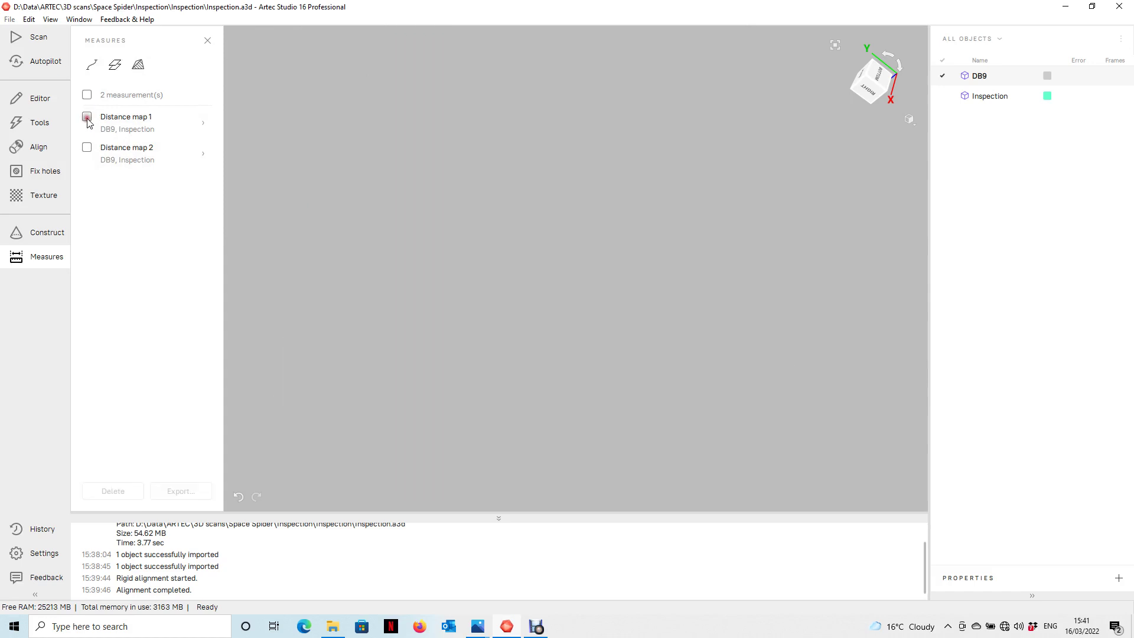
click(87, 148)
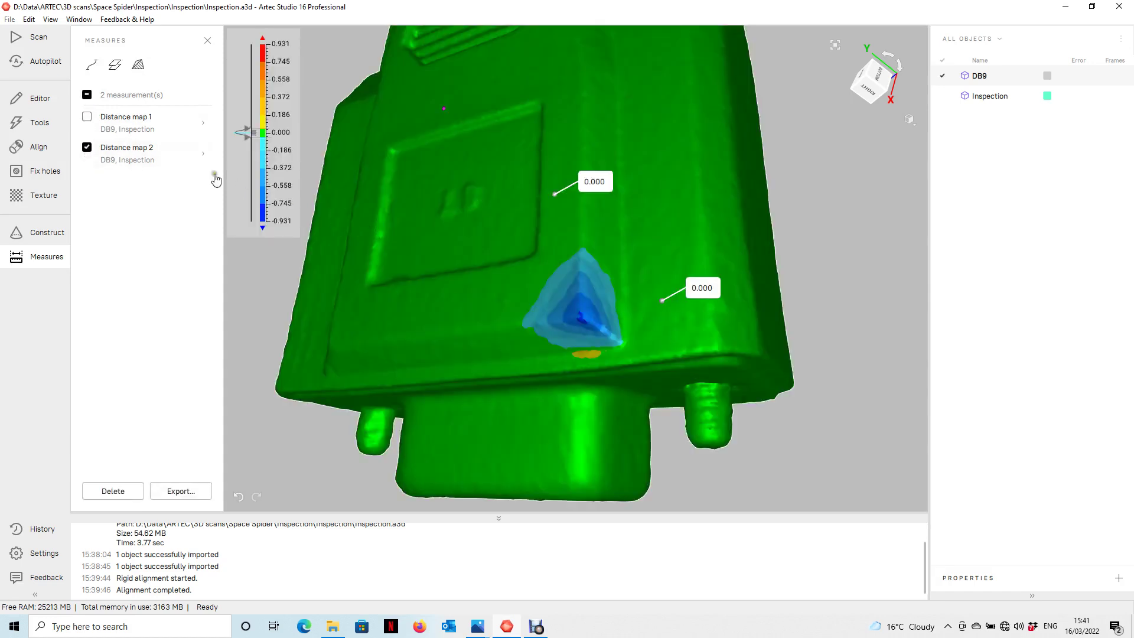
click(87, 117)
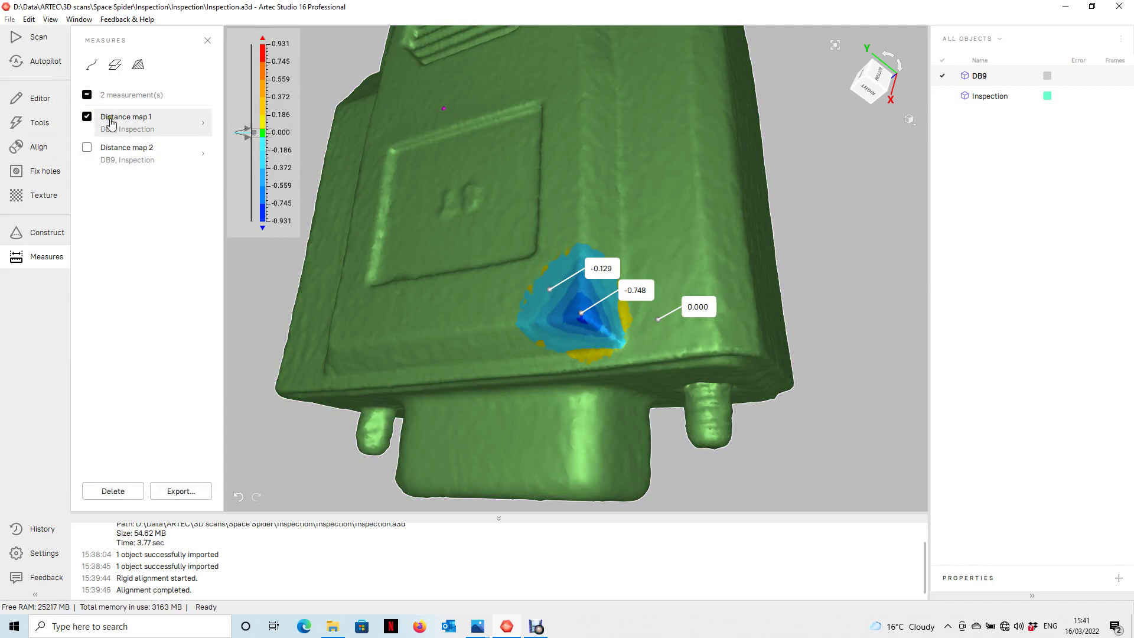
Export Distance map 1 as a CSV file named testInspection in the Inspection folder
click(182, 491)
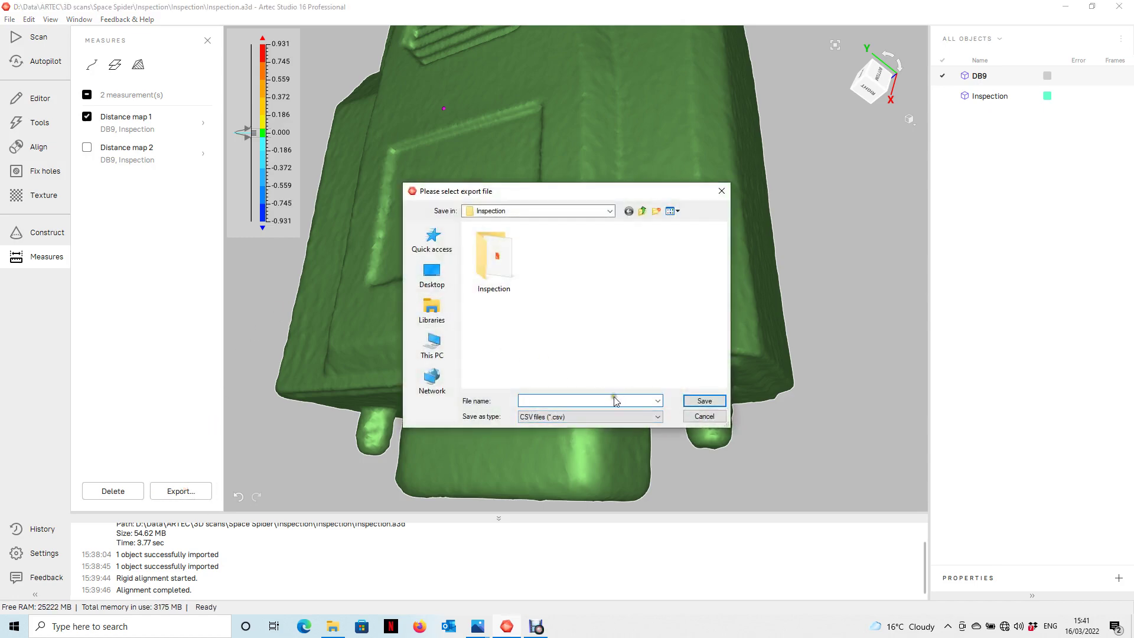
text(testInspection)
click(703, 401)
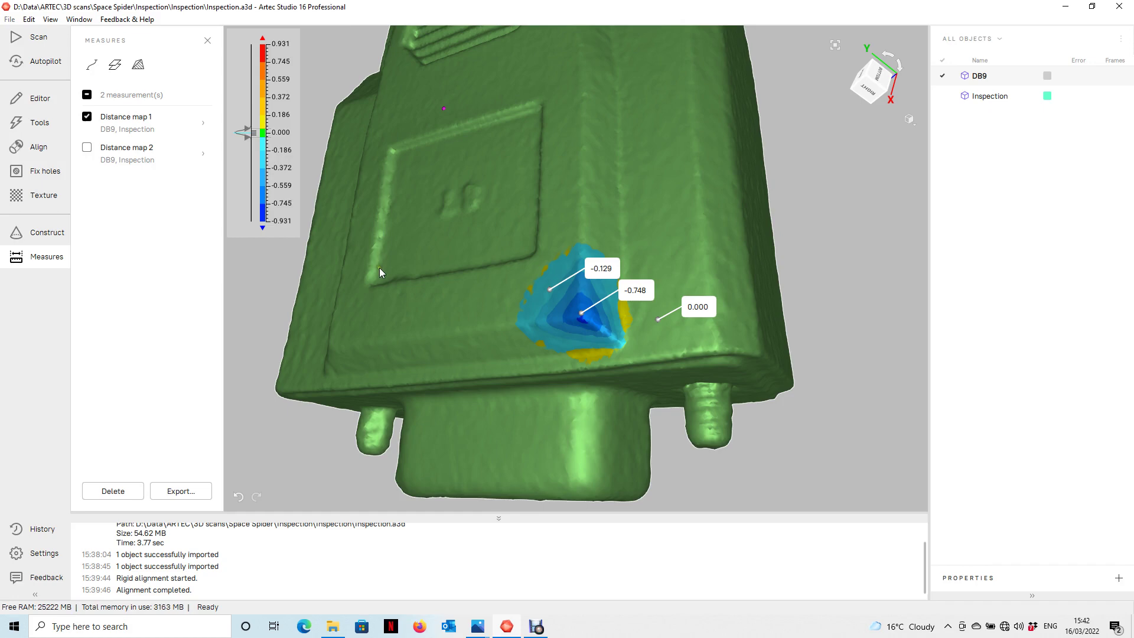
click(333, 626)
click(50, 423)
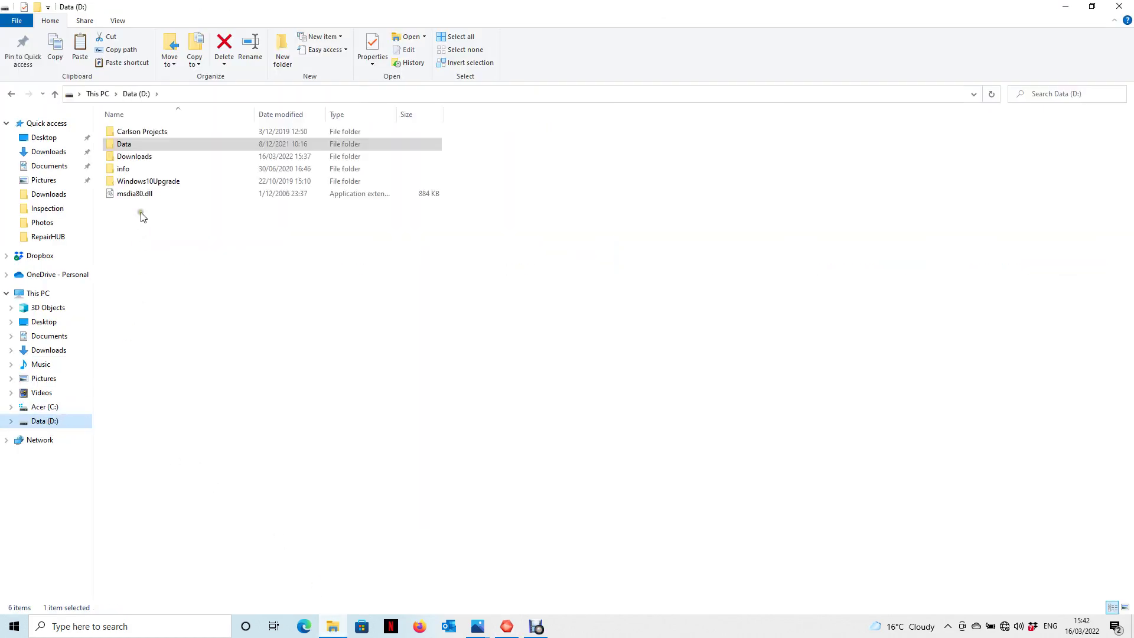
double_click(157, 159)
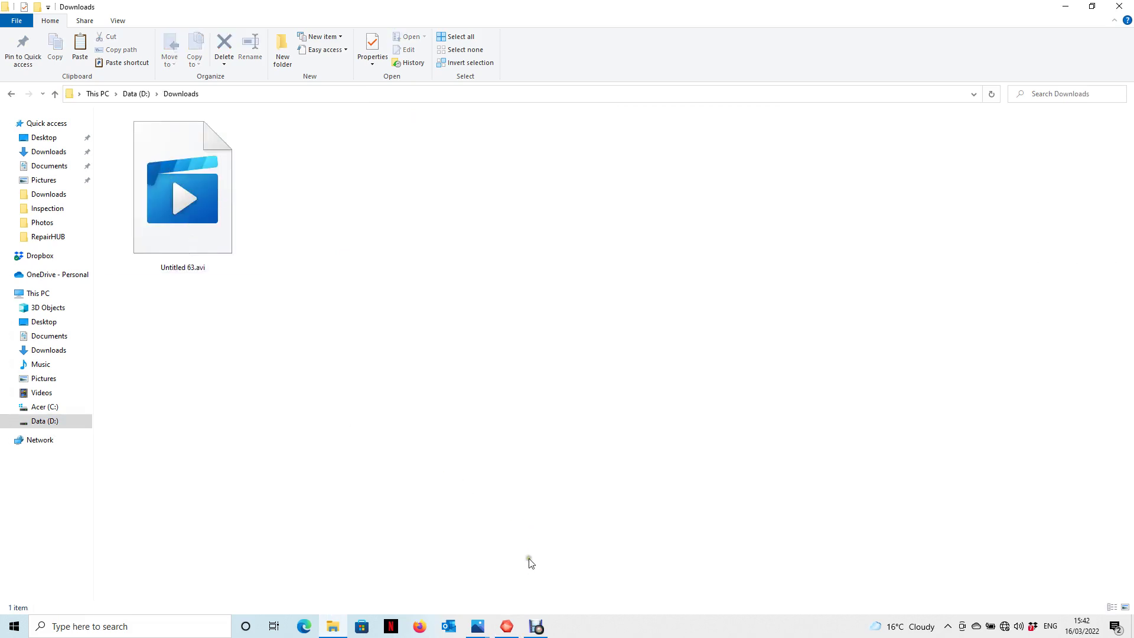
click(506, 627)
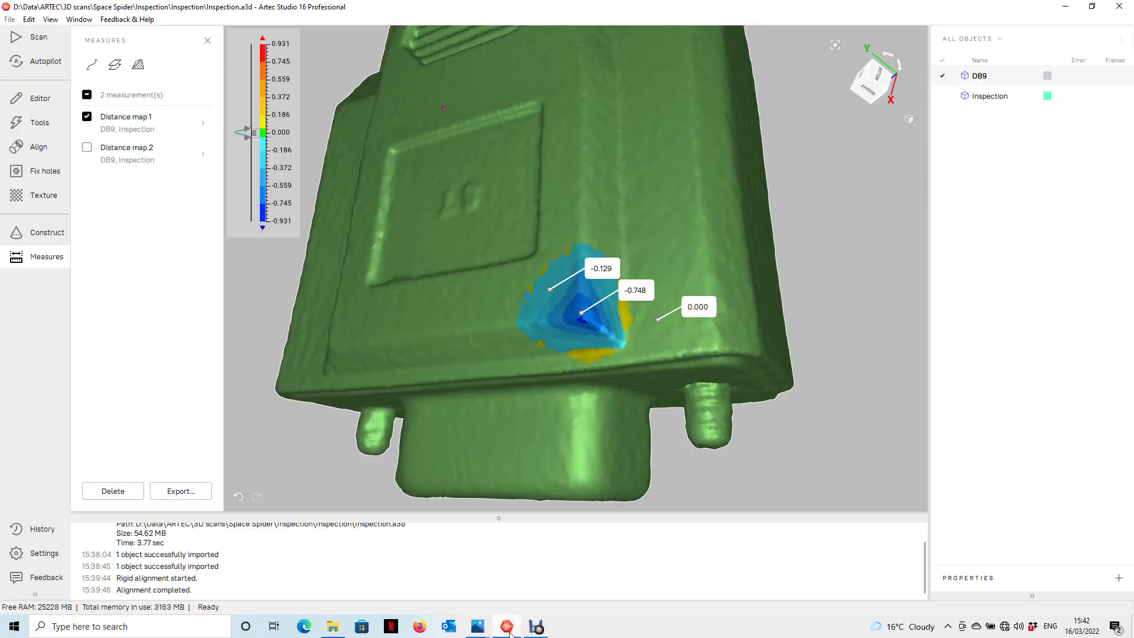
Switch to File Explorer and open the folder D:\Data\ARTEC\3D scans\Space Spider\Inspection
click(333, 627)
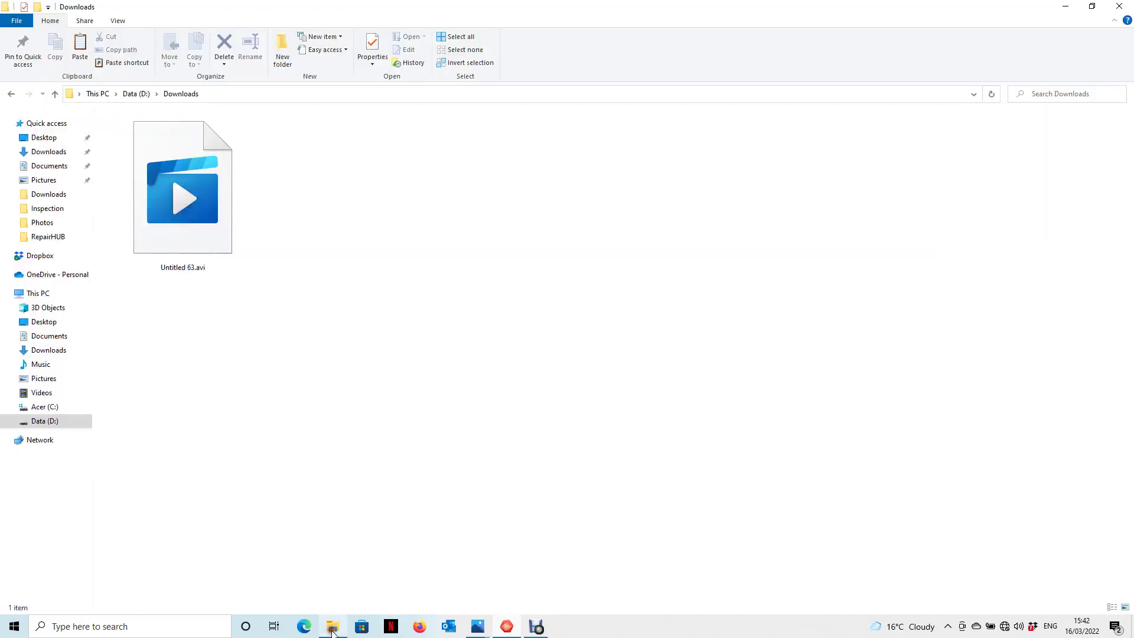
click(85, 419)
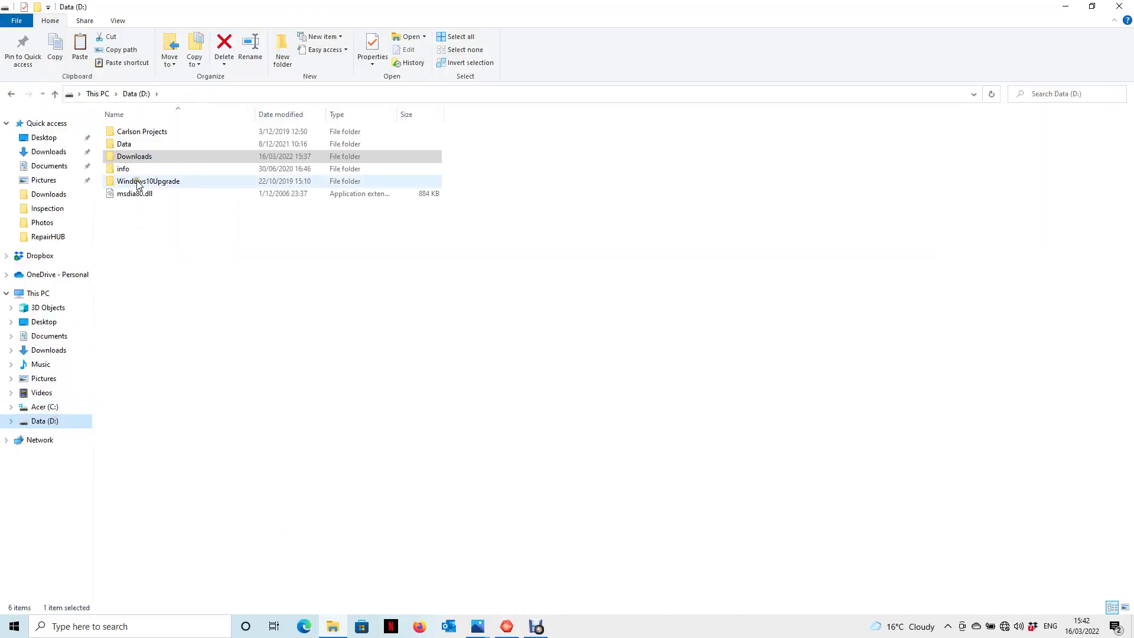
double_click(142, 144)
double_click(146, 133)
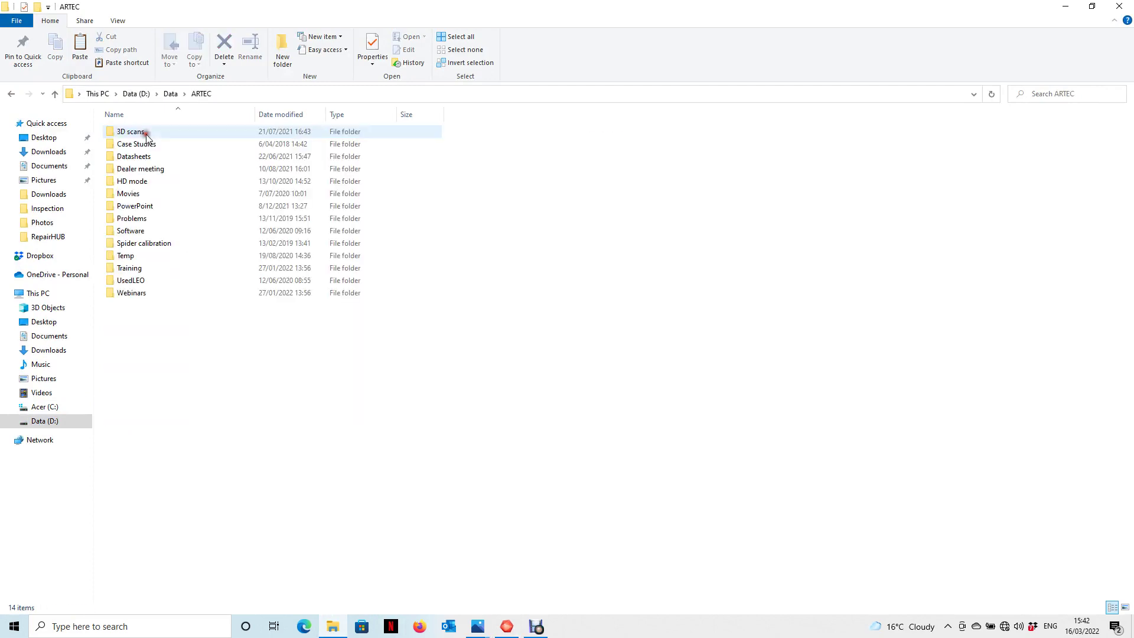
double_click(146, 134)
double_click(144, 165)
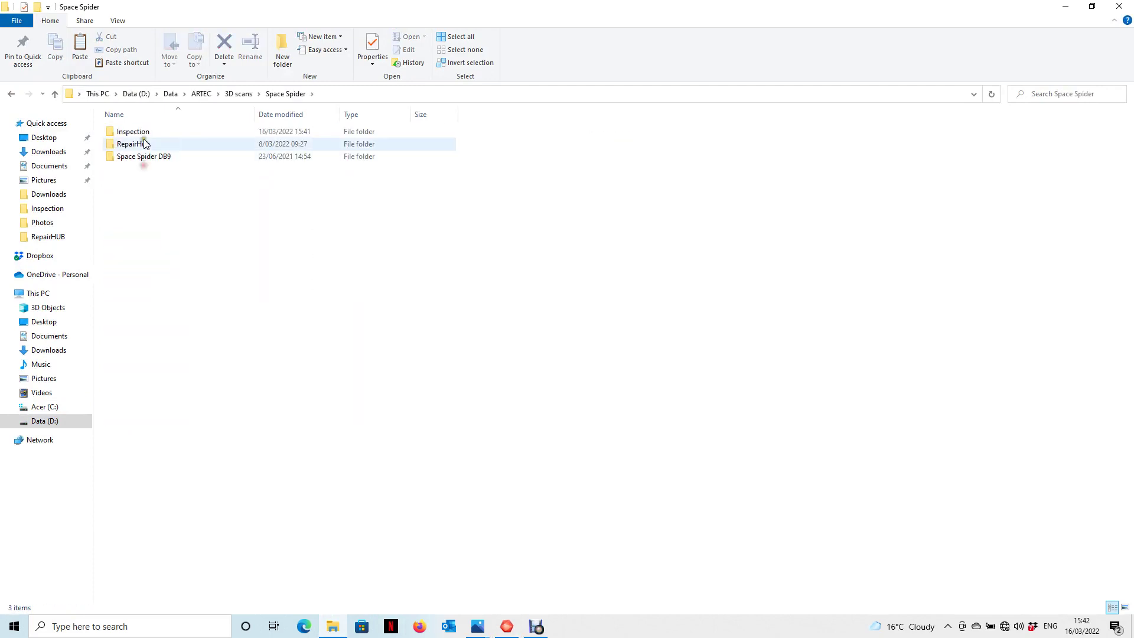
double_click(144, 131)
click(171, 164)
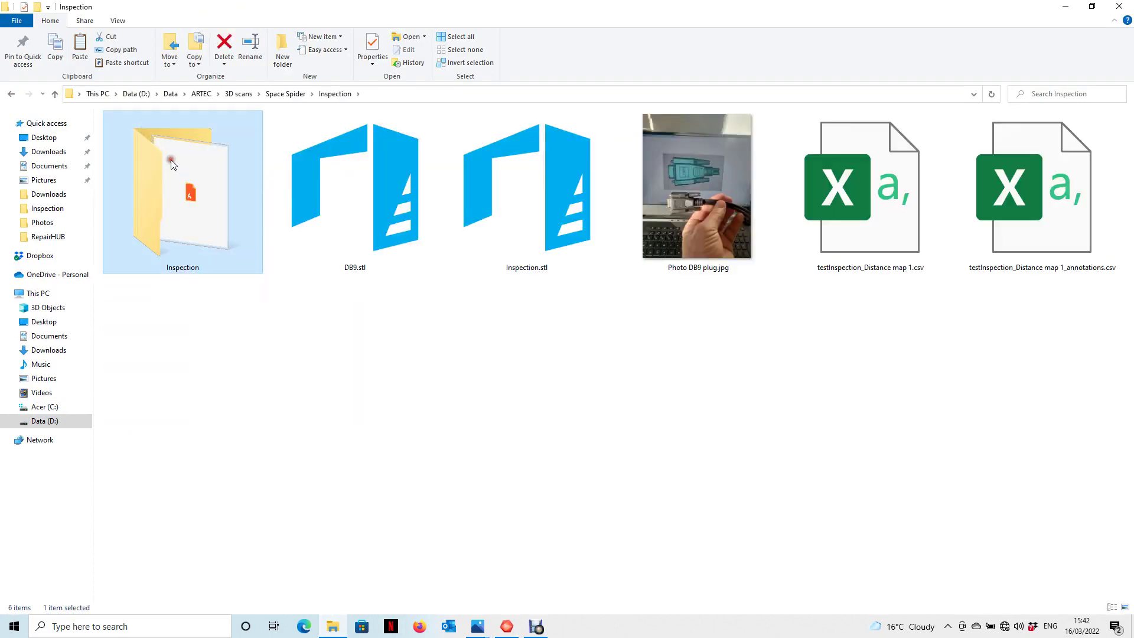
double_click(171, 163)
click(55, 94)
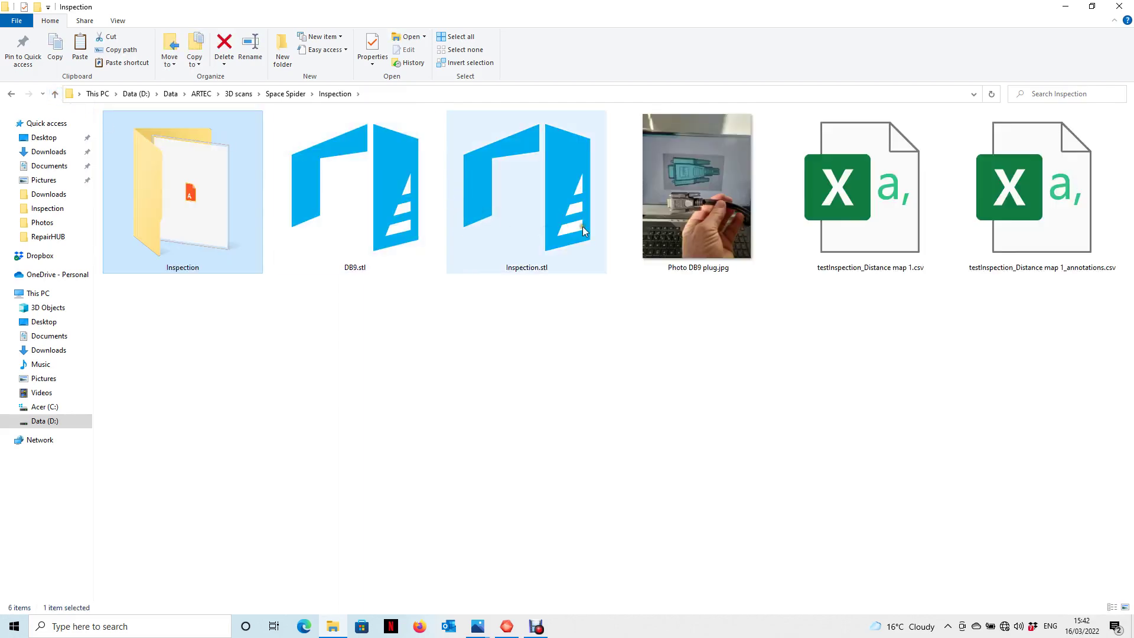
Open testInspection_Distance map 1_annotations.csv in Excel and widen the Coord and Annotation columns to show their full contents
click(909, 220)
click(1007, 199)
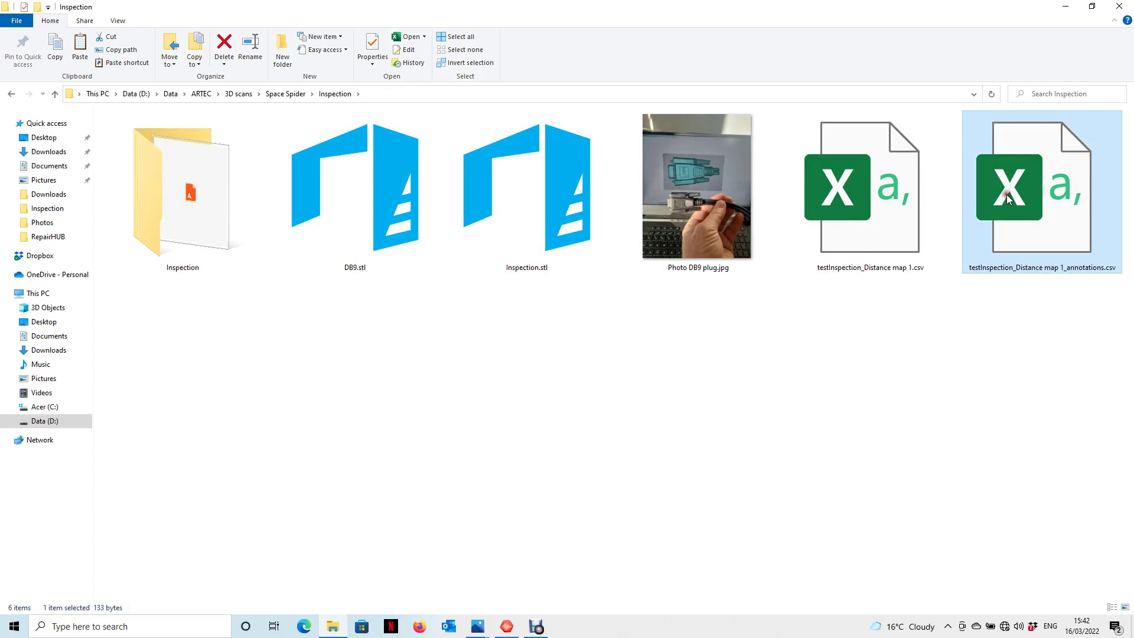
double_click(1006, 194)
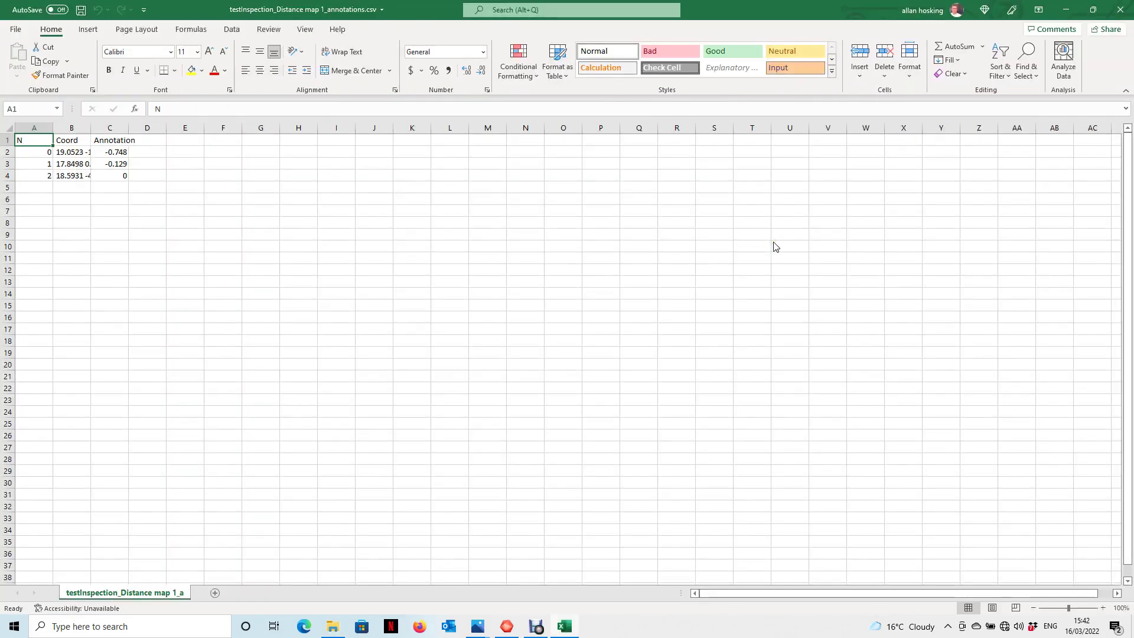
drag(91, 128, 192, 137)
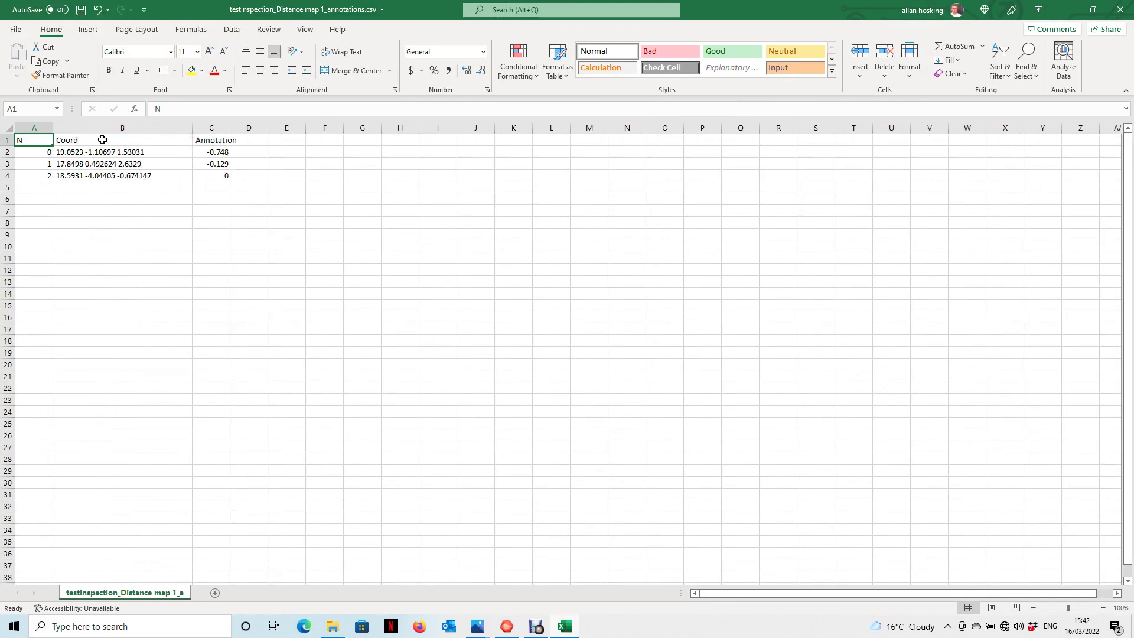
drag(231, 128, 247, 130)
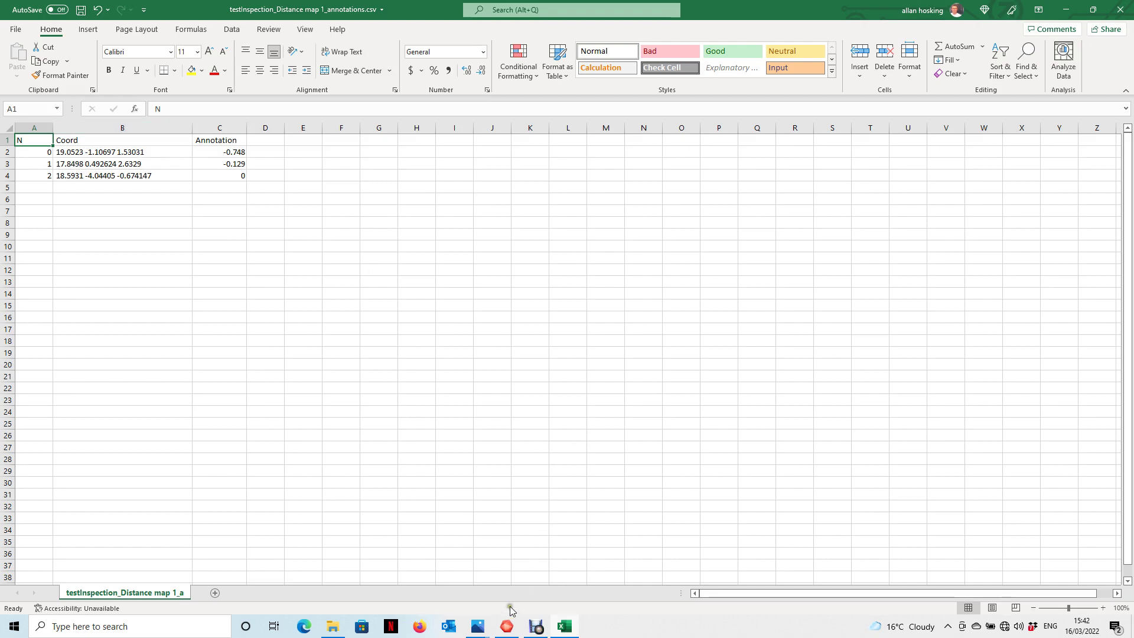
Compare the notes on Distance map 1 in Artec Studio with the annotation values in the exported Excel sheet
click(506, 627)
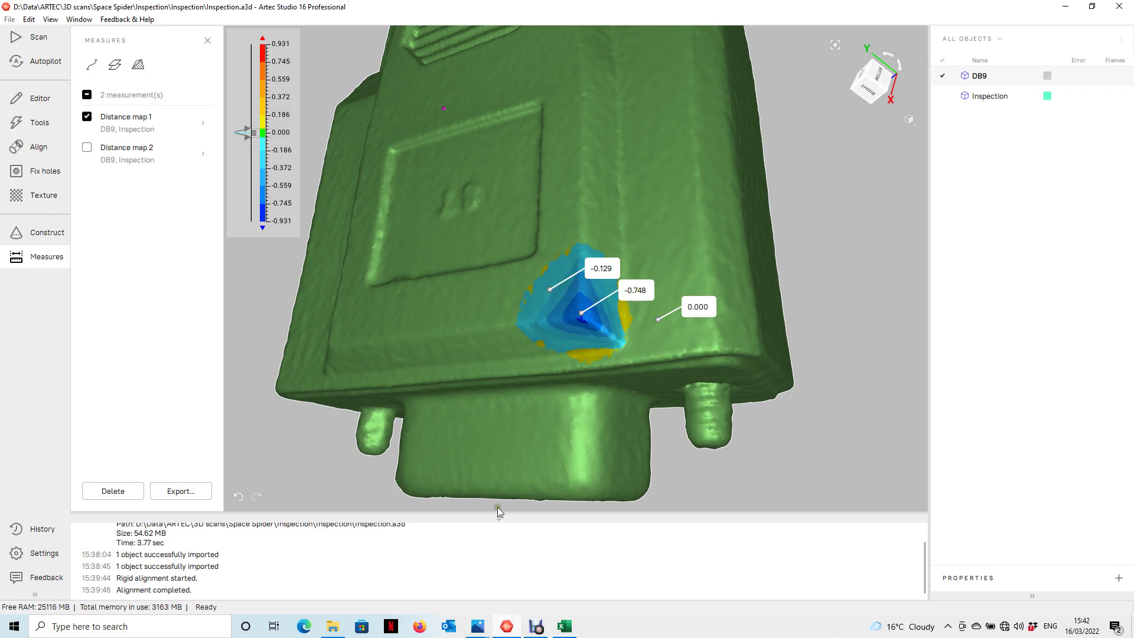
click(565, 626)
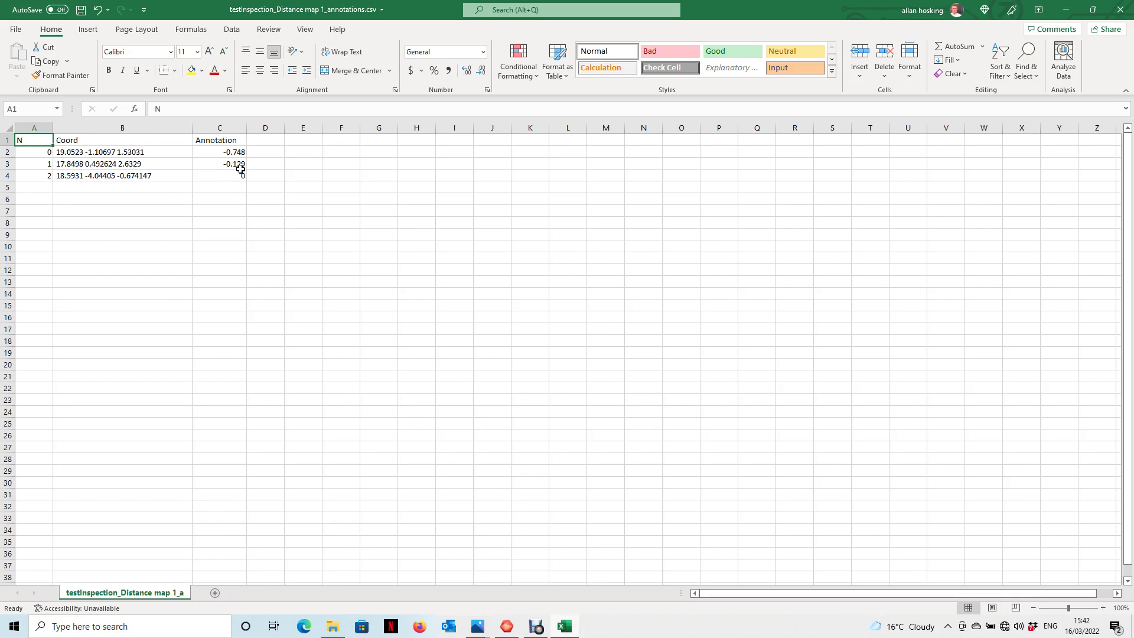
click(507, 626)
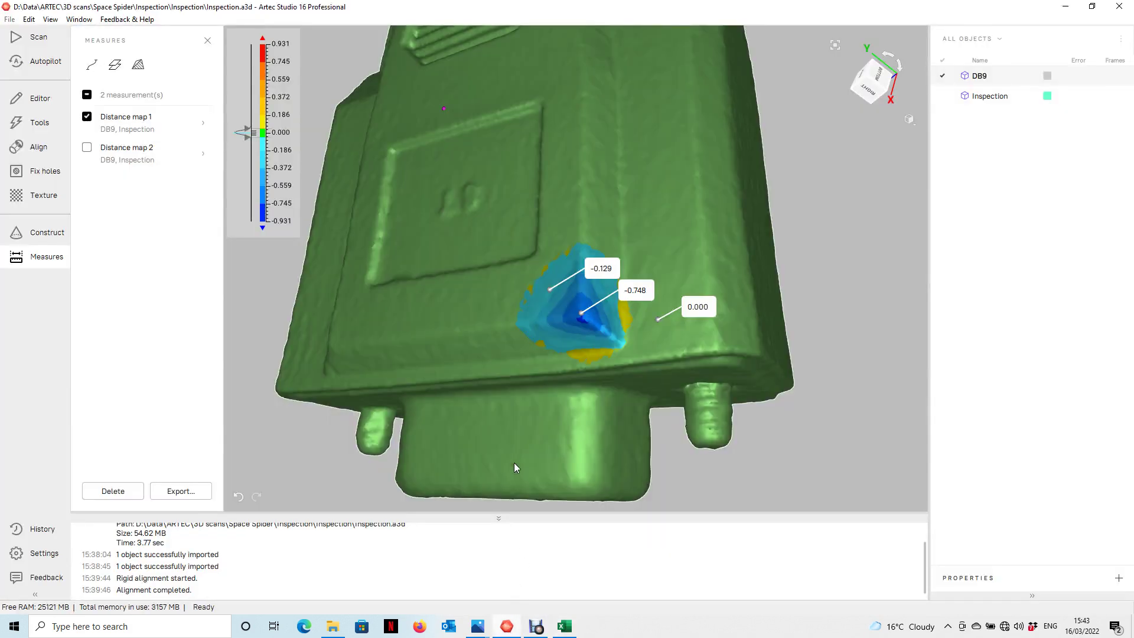